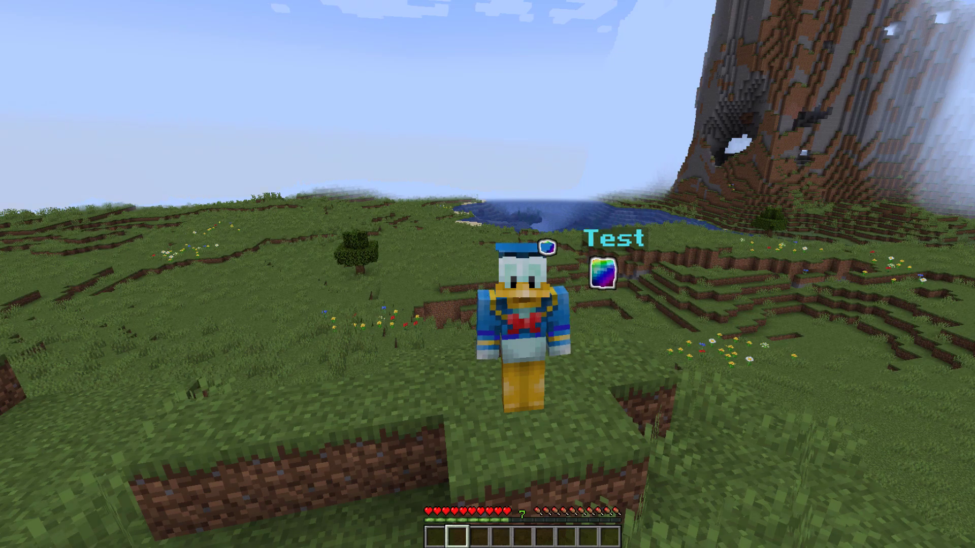
pyautogui.press('w')
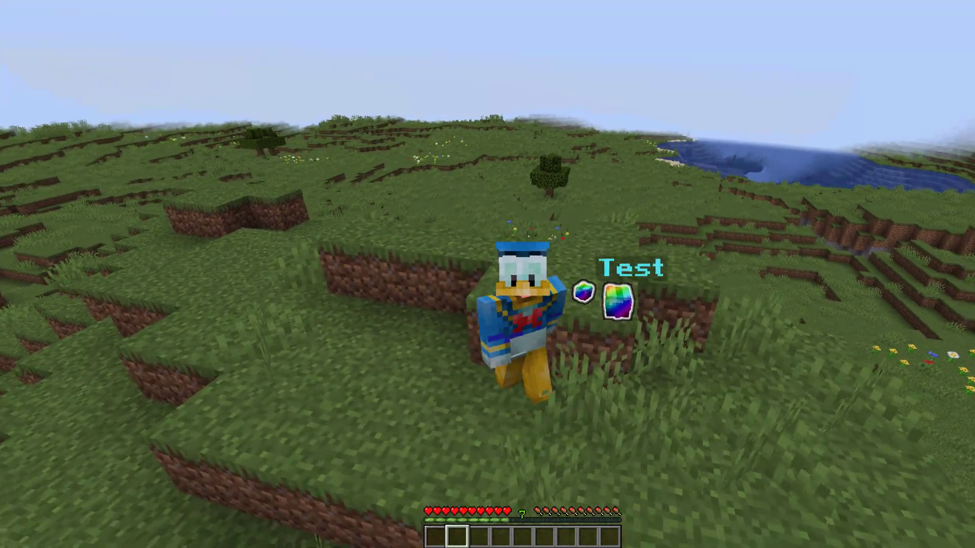
pyautogui.press('s')
pyautogui.press('space')
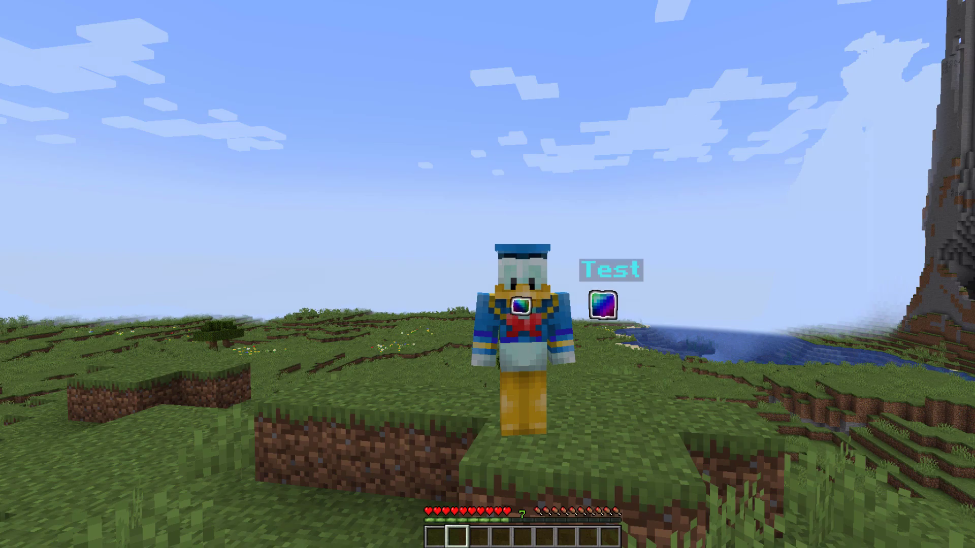
pyautogui.press('a')
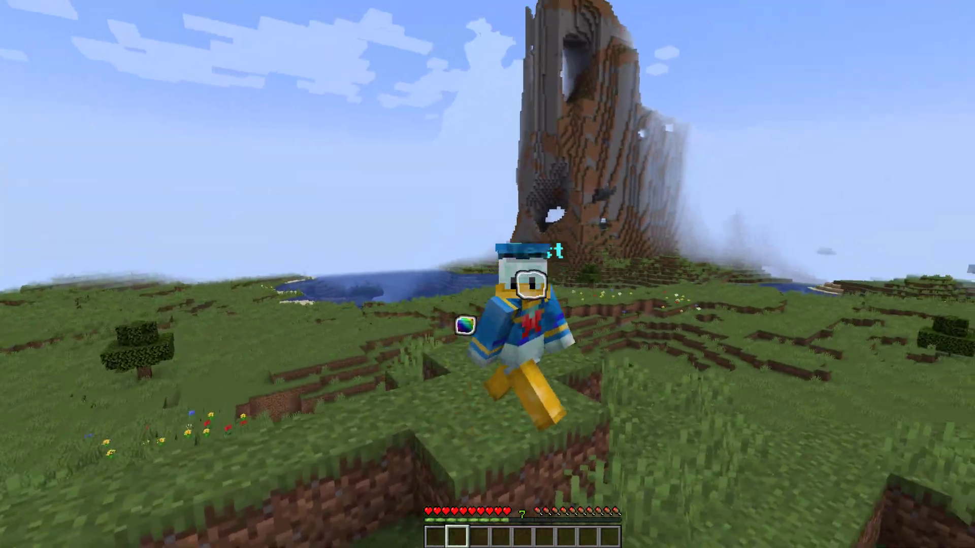
pyautogui.press('w')
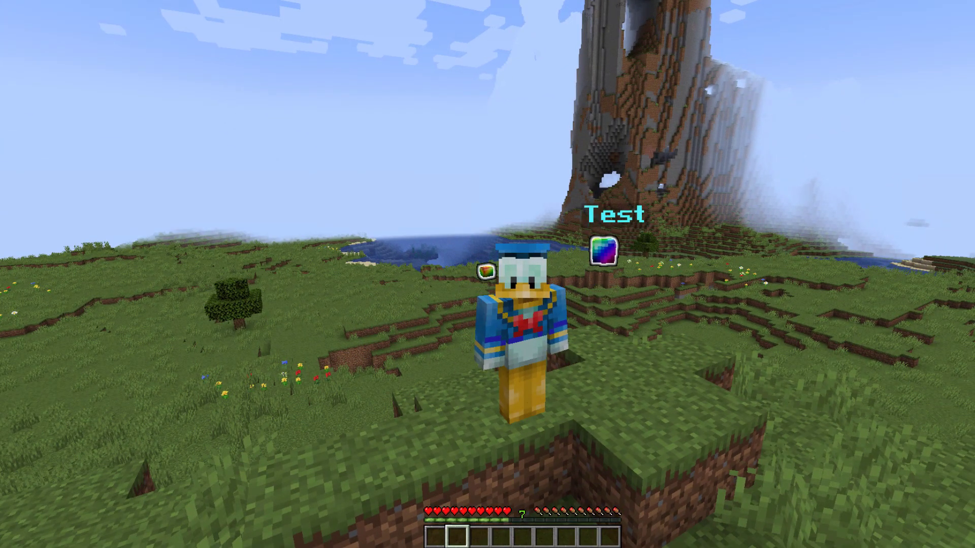
# Step: Open the pets menu with the /pets command and remove the active pet
pyautogui.write('/pets')
pyautogui.press('Return')
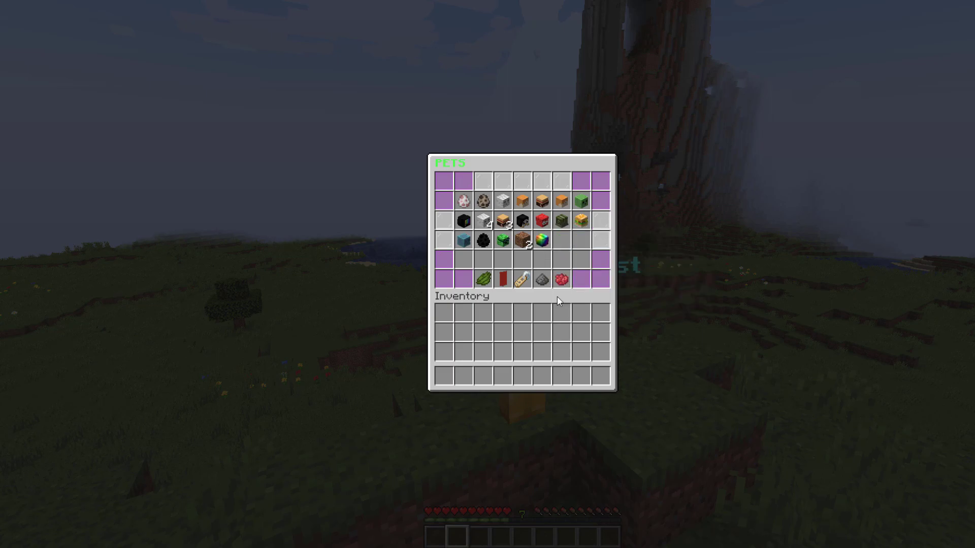
pyautogui.click(561, 280)
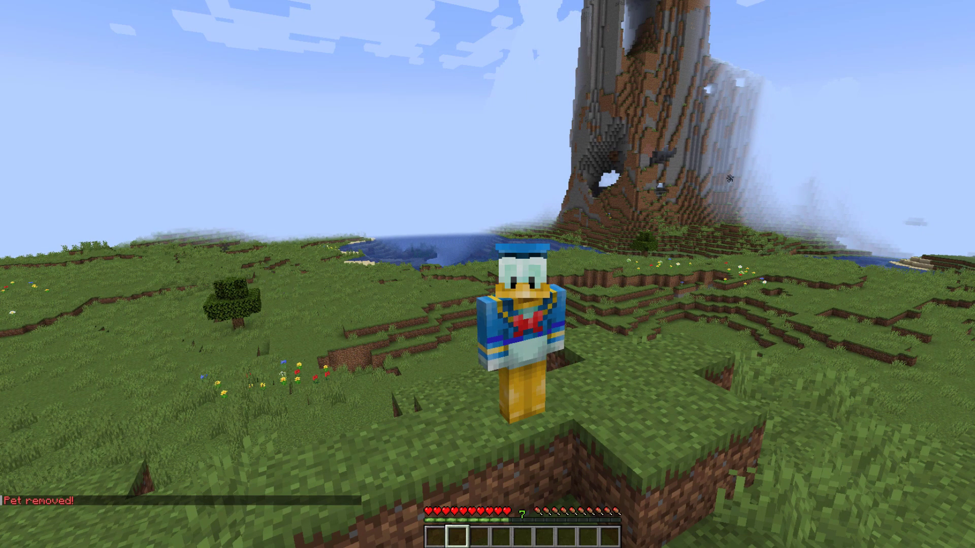
# Step: Open the pets menu by command and spawn the PENGUIN! pet from the mobs group
pyautogui.write('/hat')
pyautogui.press('BackSpace')
pyautogui.press('BackSpace')
pyautogui.press('BackSpace')
pyautogui.write('pet')
pyautogui.press('Return')
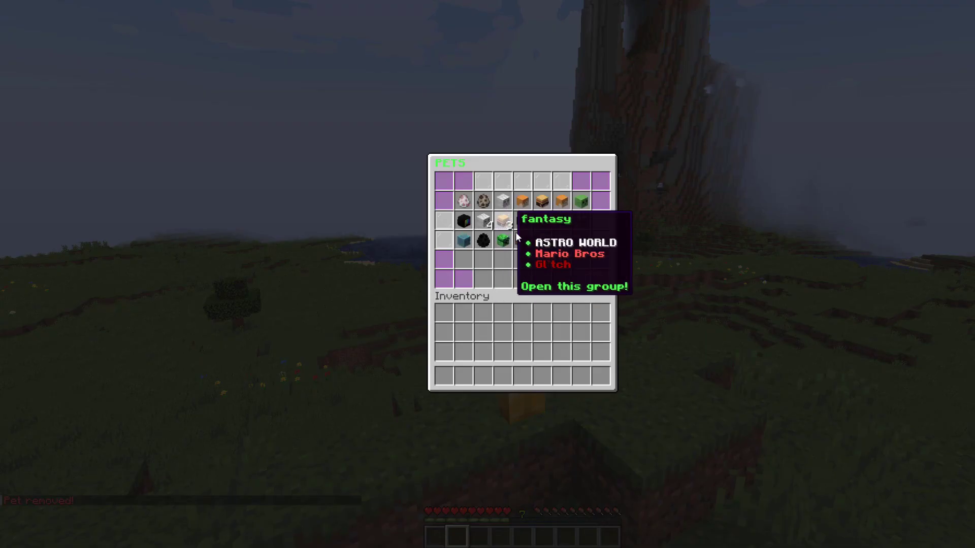
pyautogui.click(484, 222)
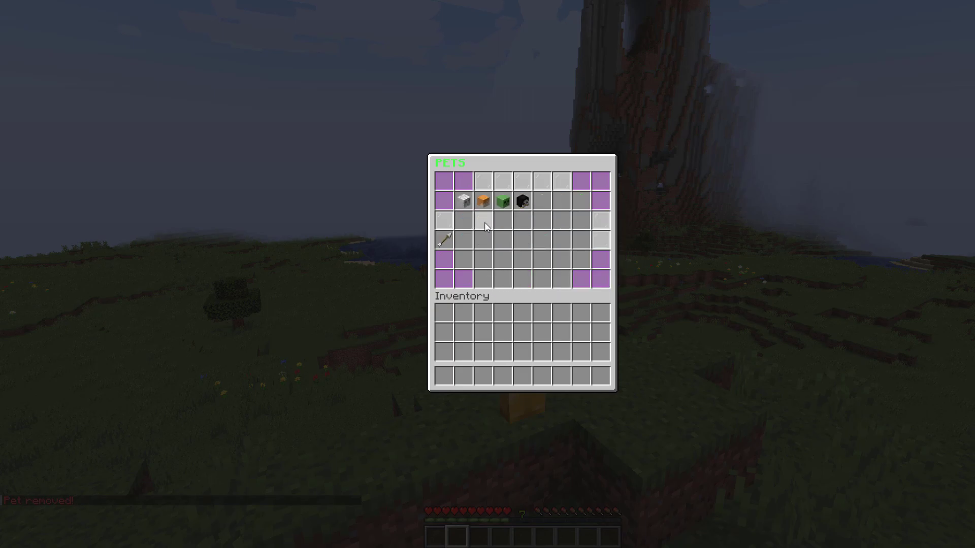
pyautogui.click(519, 204)
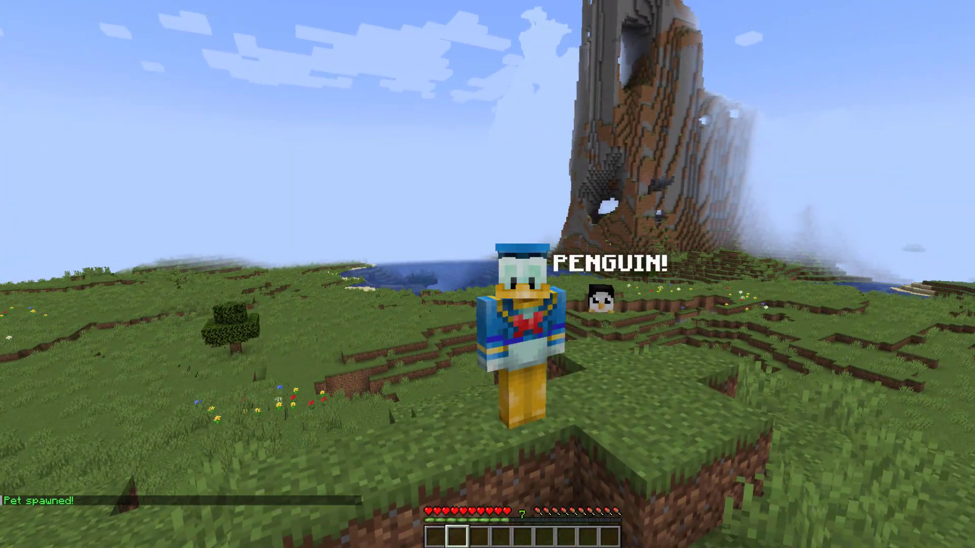
# Step: Open the pets menu with the /hpet command and create a trail for the penguin pet
pyautogui.write('/hpet')
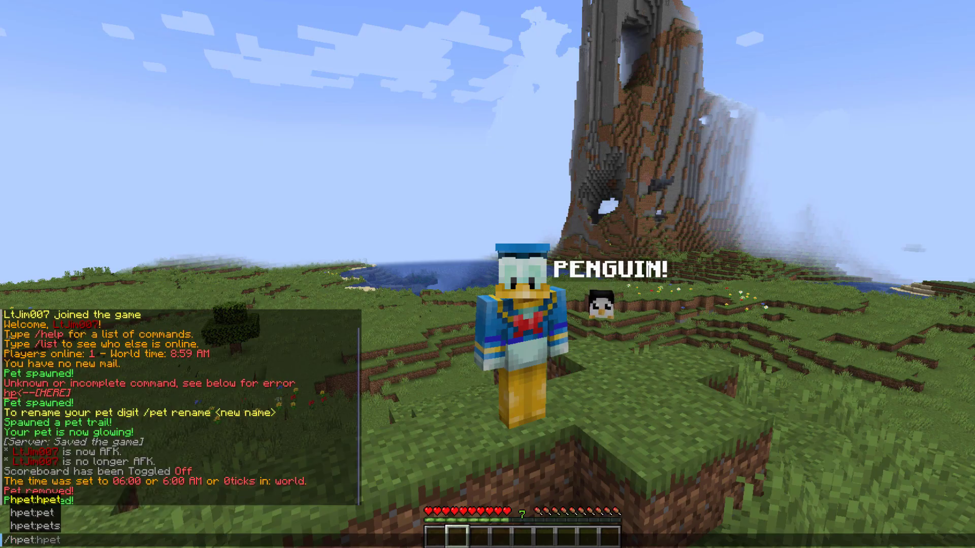
pyautogui.press('Return')
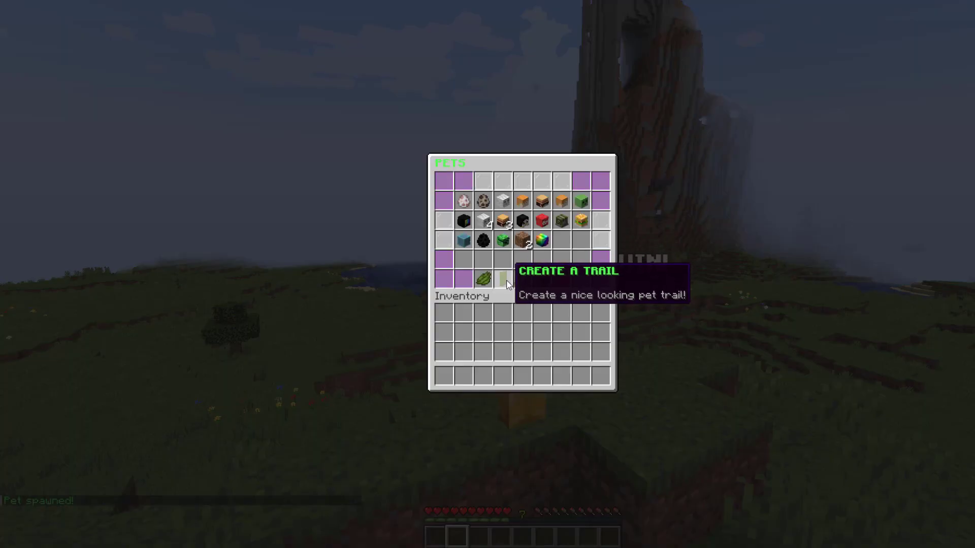
pyautogui.click(504, 279)
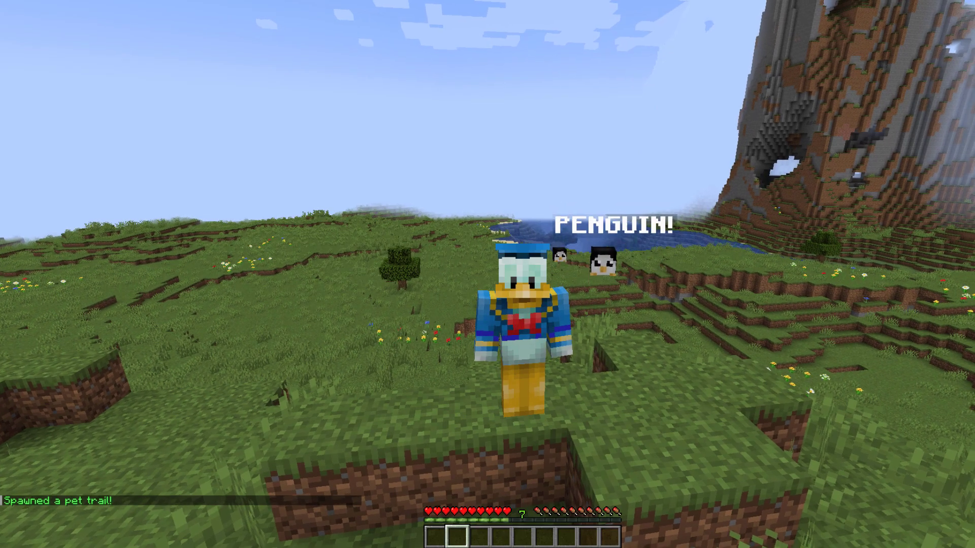
# Step: Reopen the pets menu by command and make the penguin pet glow
pyautogui.write('/hat')
pyautogui.press('Return')
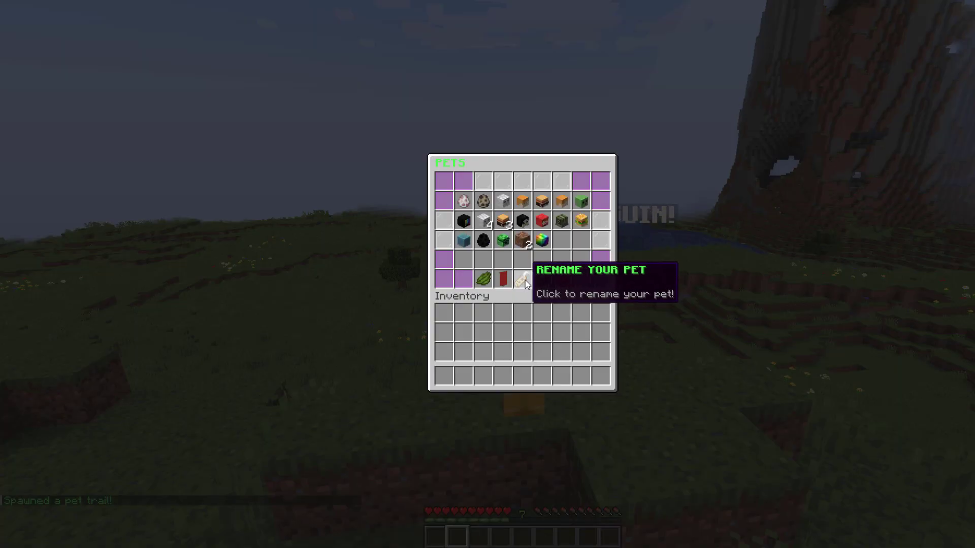
pyautogui.click(545, 280)
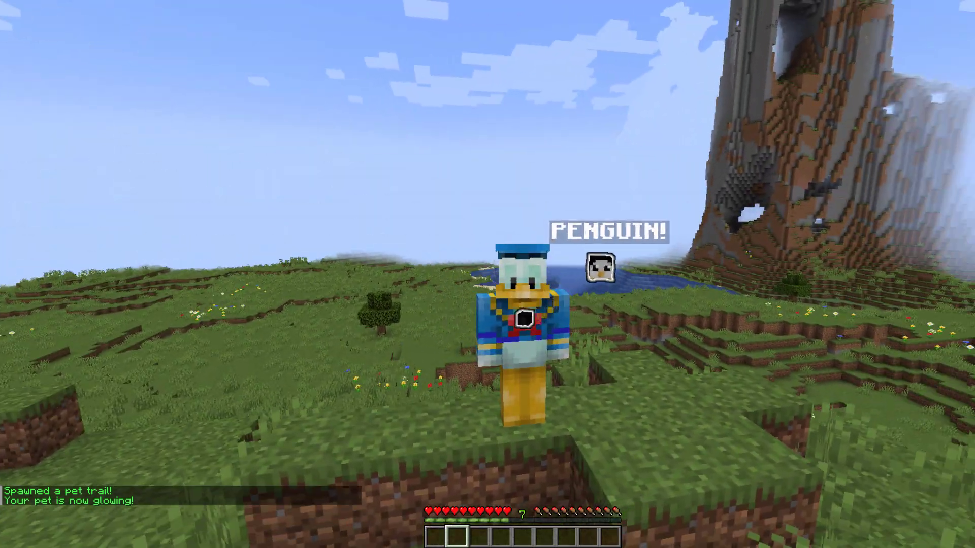
# Step: Choose the rename option in the pets menu and rename the penguin with the command /pet rename test
pyautogui.press('/')
pyautogui.write('hp')
pyautogui.press('Return')
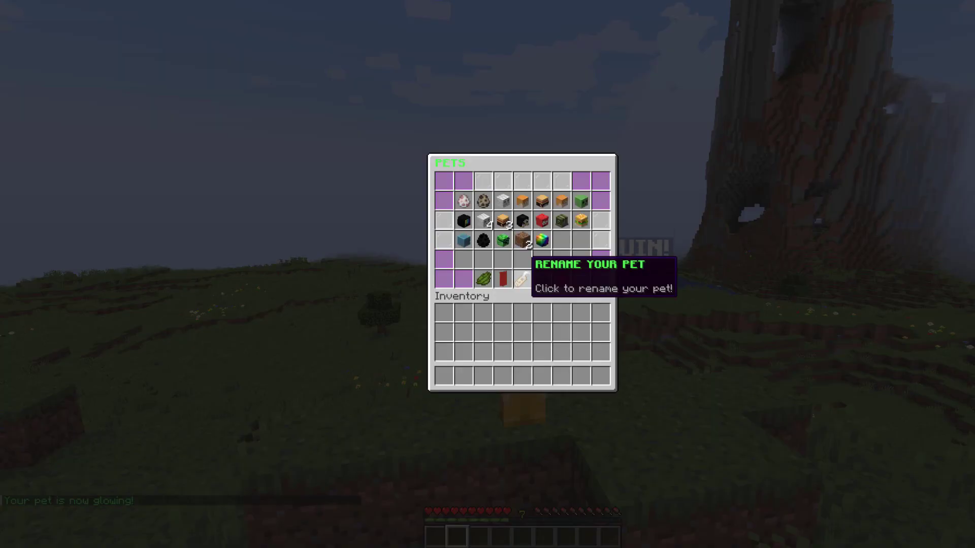
pyautogui.click(521, 278)
pyautogui.write('/pet')
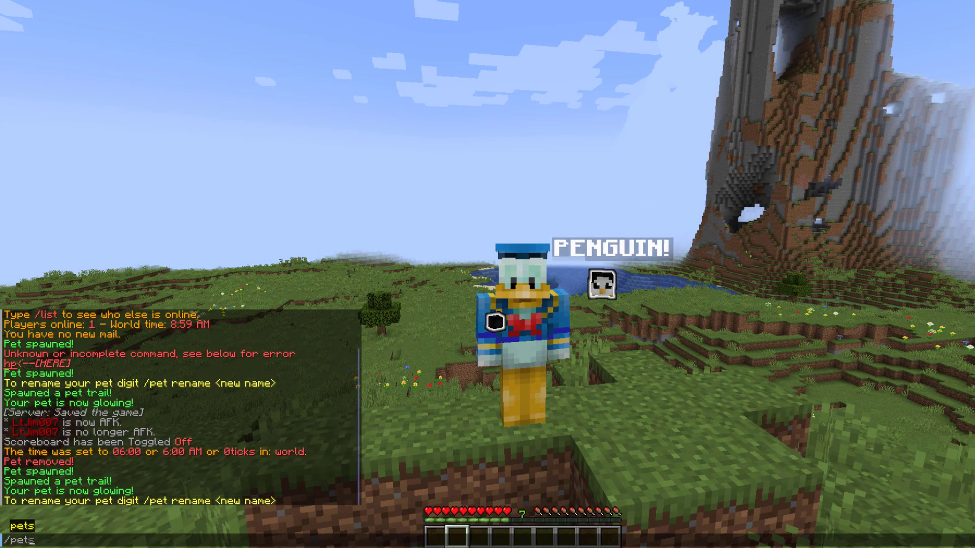
pyautogui.write(' rename test')
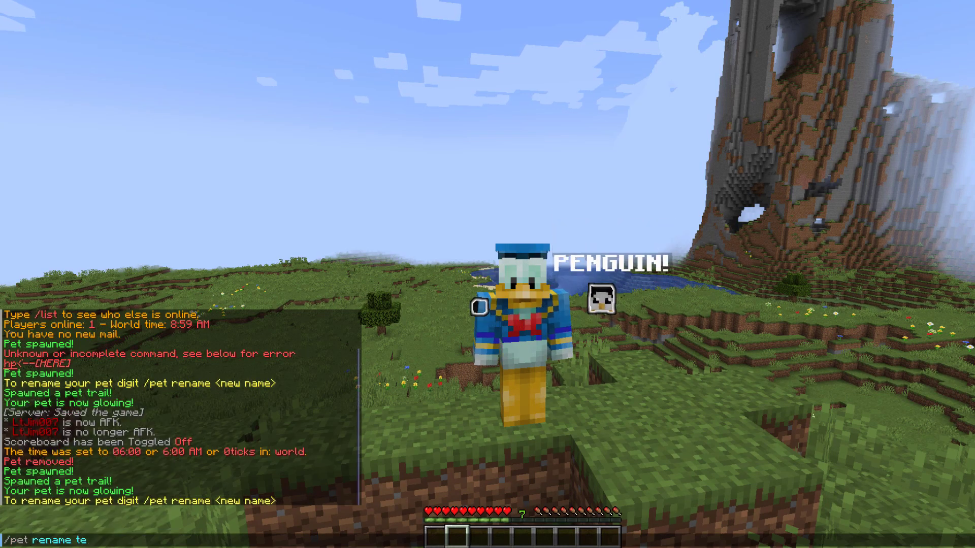
pyautogui.press('Return')
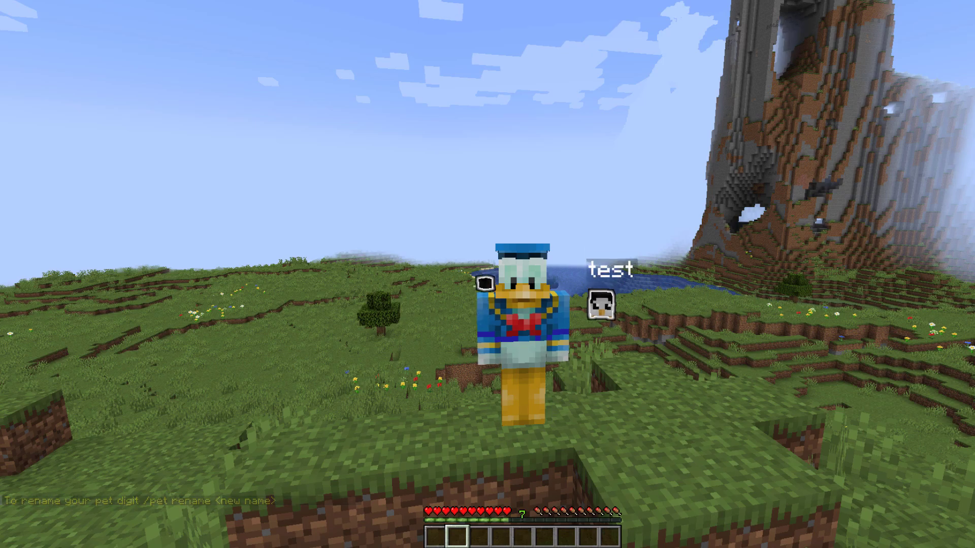
# Step: Rename the pet to test&atest so the second word is coloured, and respawn it from the pets menu
pyautogui.write('/pet rename test&at')
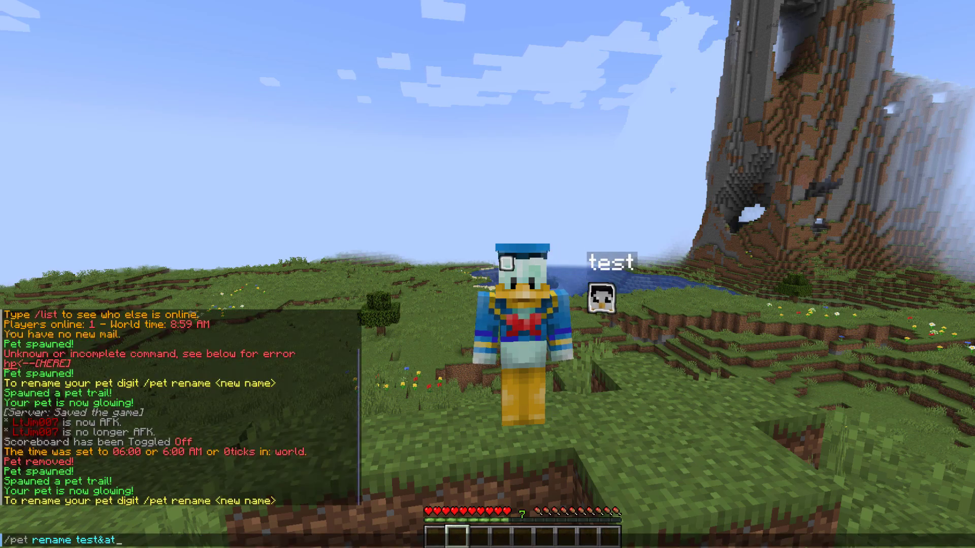
pyautogui.write('est')
pyautogui.press('Return')
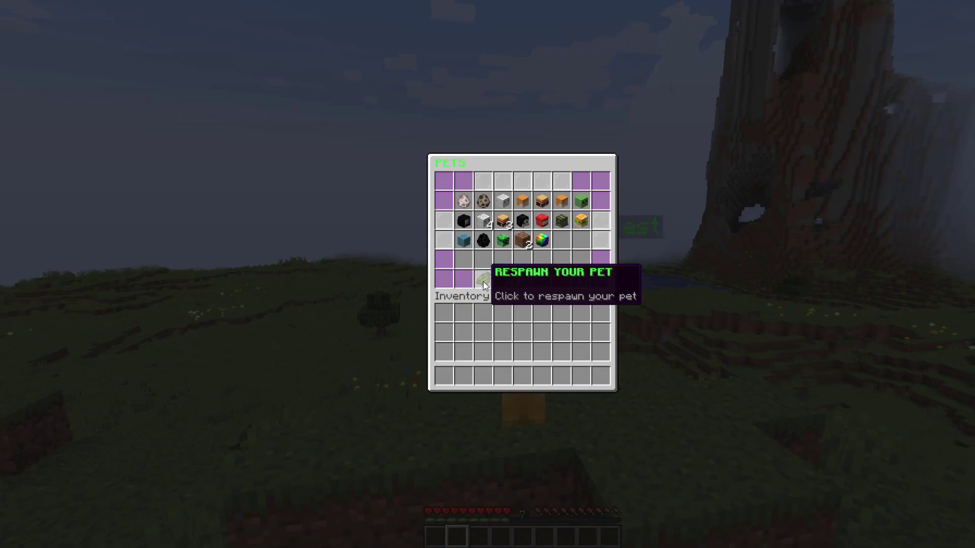
pyautogui.click(483, 284)
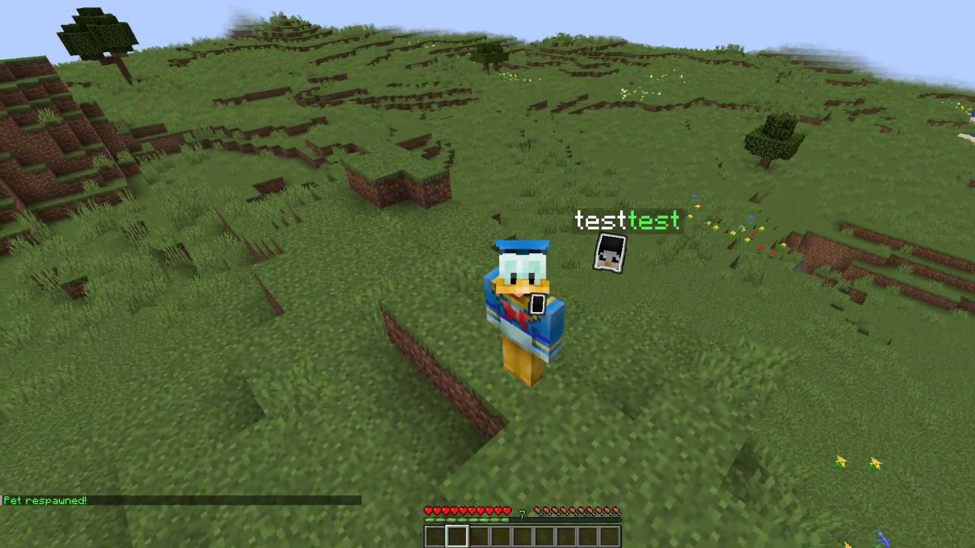
# Step: Open the pets menu by command and spawn the creeper pet
pyautogui.write('/pet')
pyautogui.press('Return')
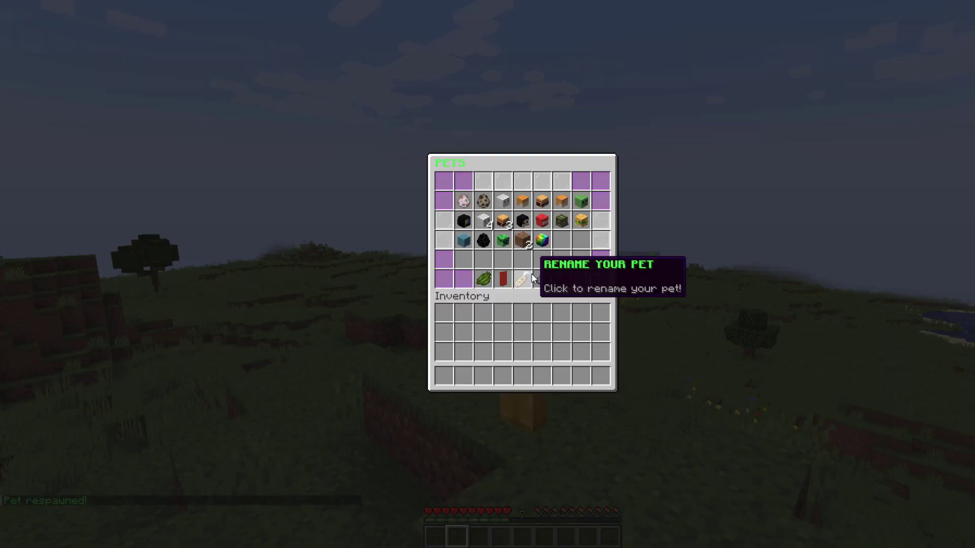
pyautogui.click(503, 240)
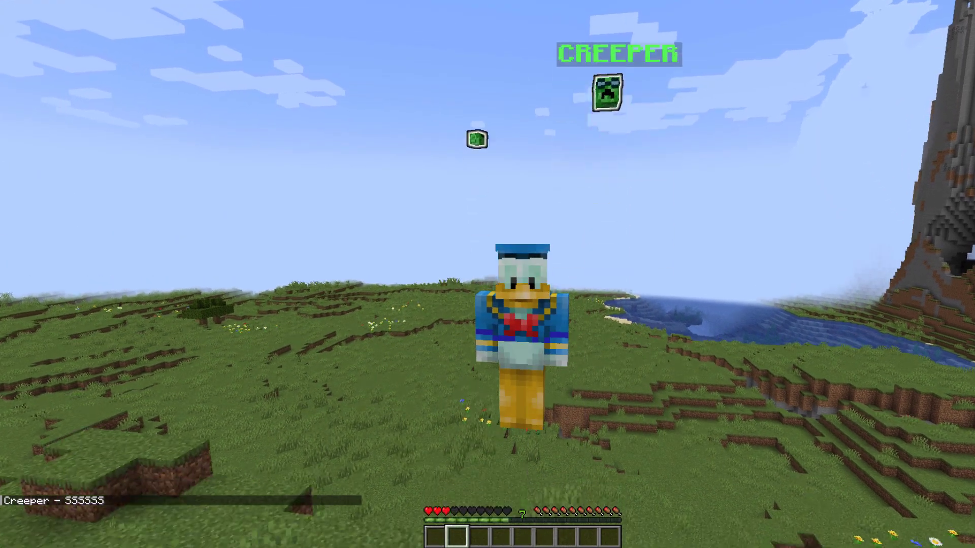
# Step: Open the pets menu with the /hpet command, spawn the sheep pet and walk around with it
pyautogui.press('/')
pyautogui.write('hpet:hpet')
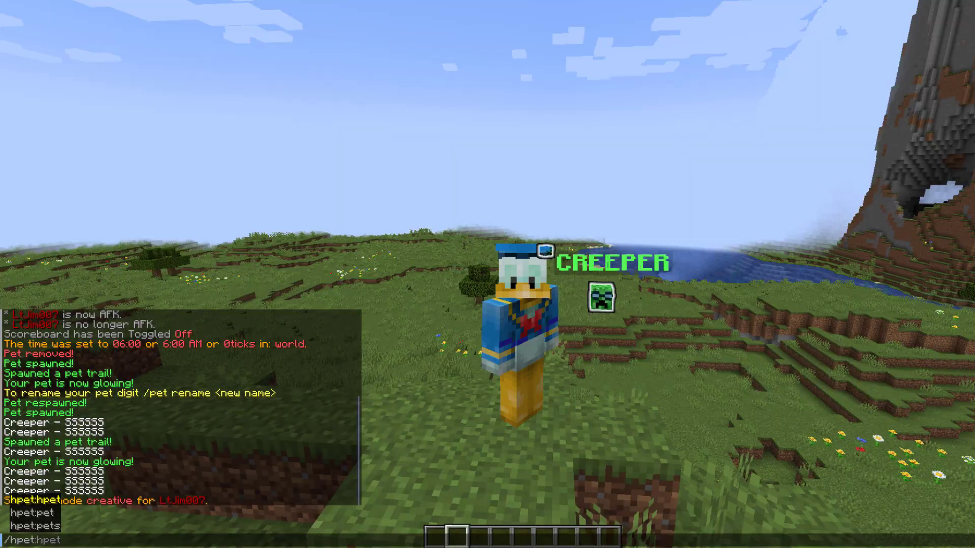
pyautogui.press('Return')
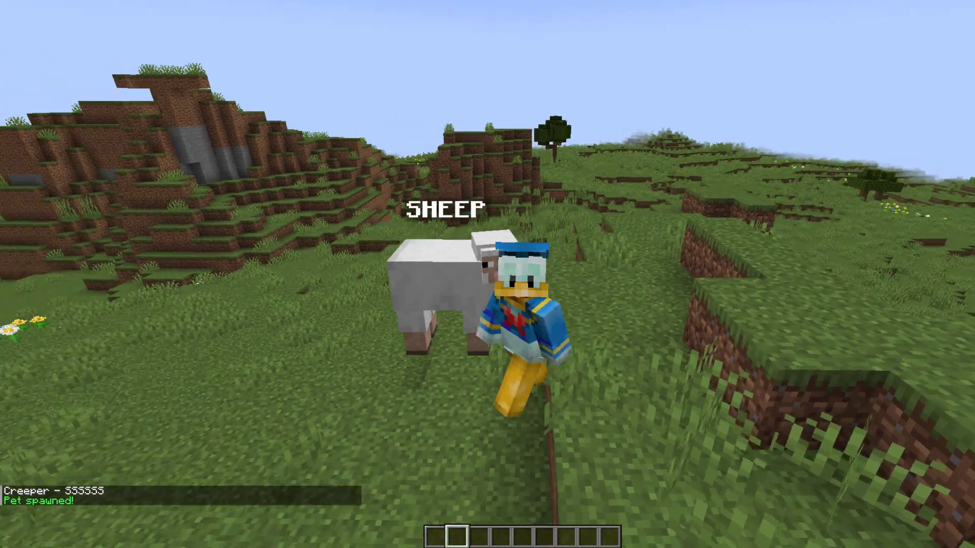
pyautogui.press('s')
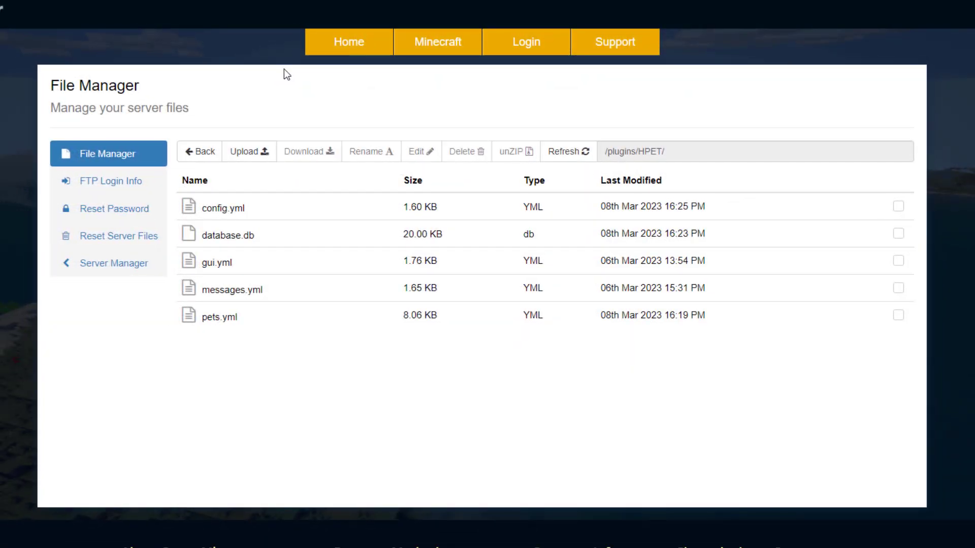
# Step: Switch to the server's web File Manager, open pets.yml in /plugins/HPET/ and examine the pet definitions, including the netherite pet's abilities
pyautogui.doubleClick(255, 326)
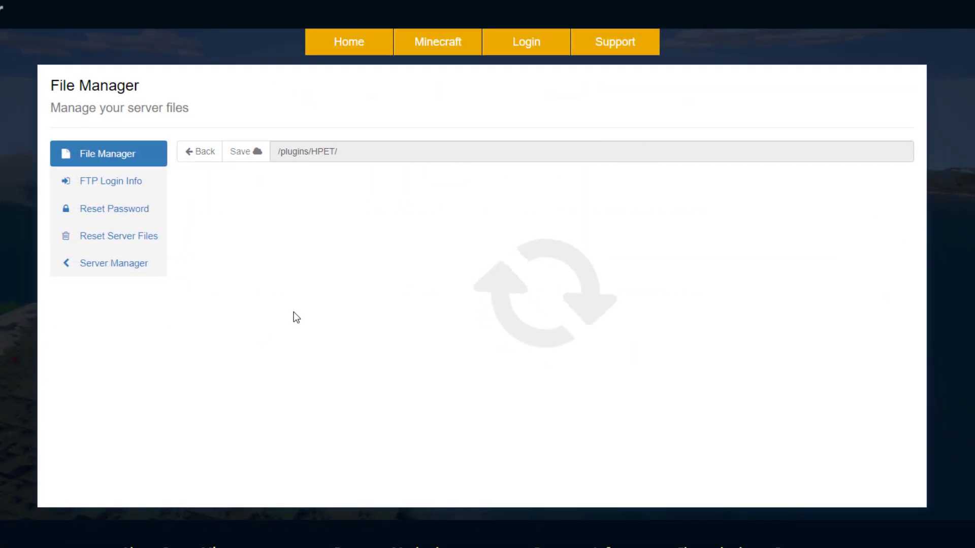
pyautogui.scroll(-1, 274, 278)
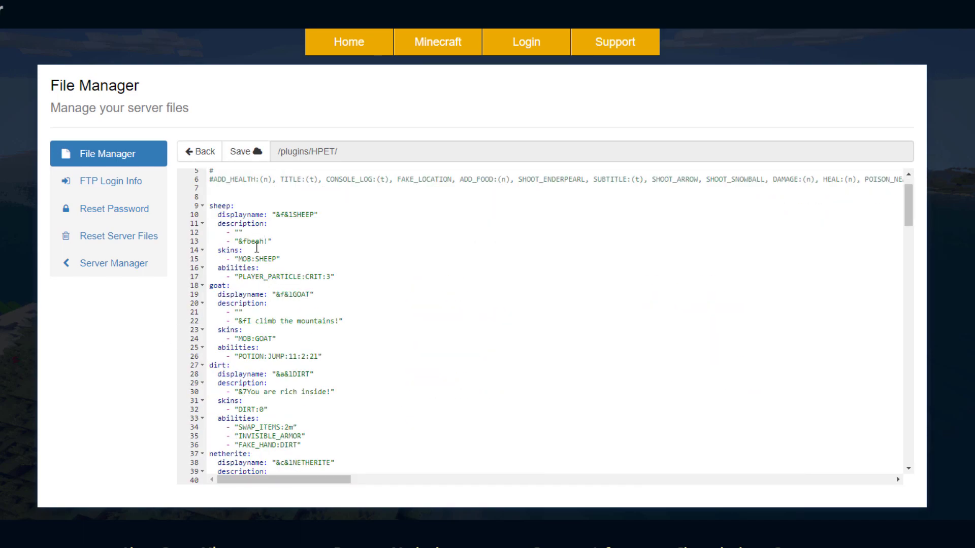
pyautogui.scroll(-3, 288, 317)
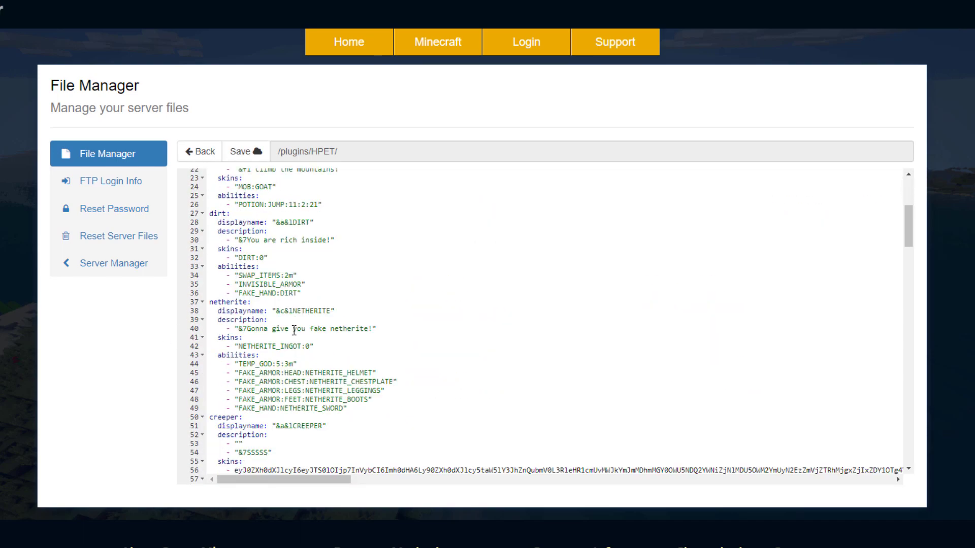
pyautogui.scroll(-4, 295, 320)
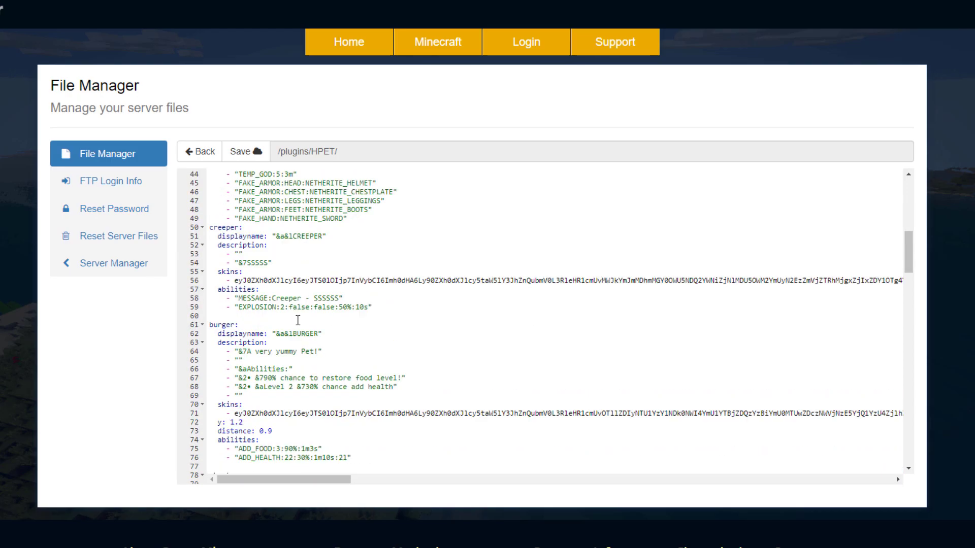
pyautogui.scroll(2, 301, 318)
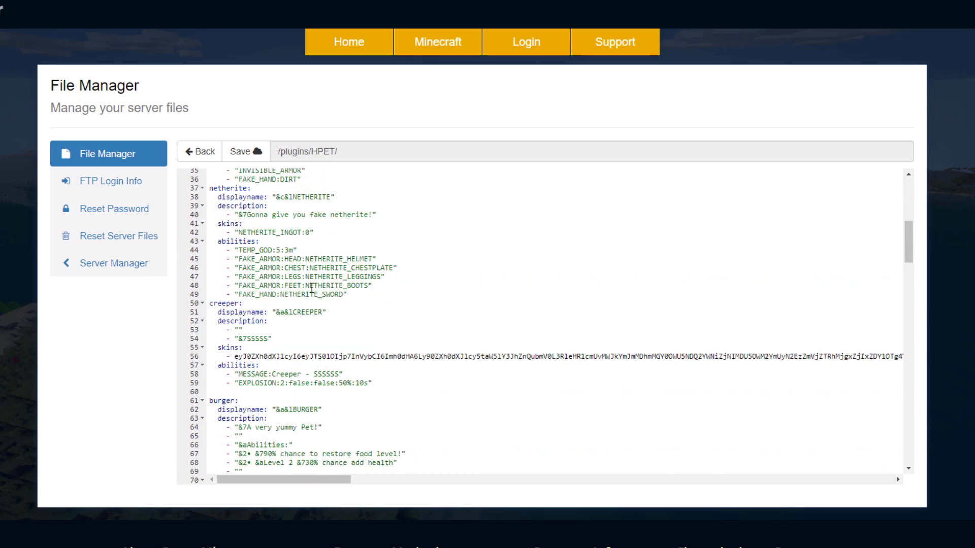
pyautogui.moveTo(243, 258); pyautogui.dragTo(279, 293)
pyautogui.click(259, 256)
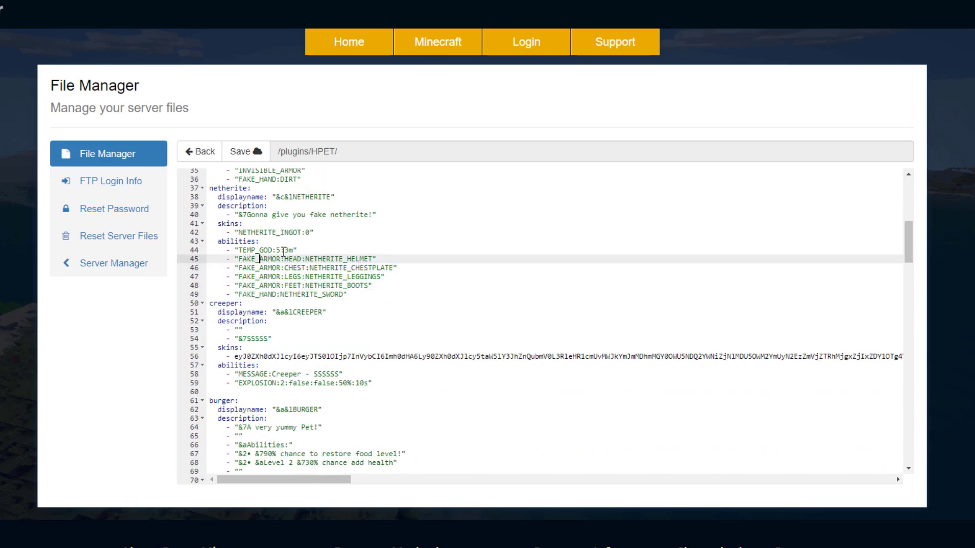
# Step: Examine the comment block at the start of pets.yml, reading the variables and the full line of available abilities
pyautogui.scroll(7, 292, 250)
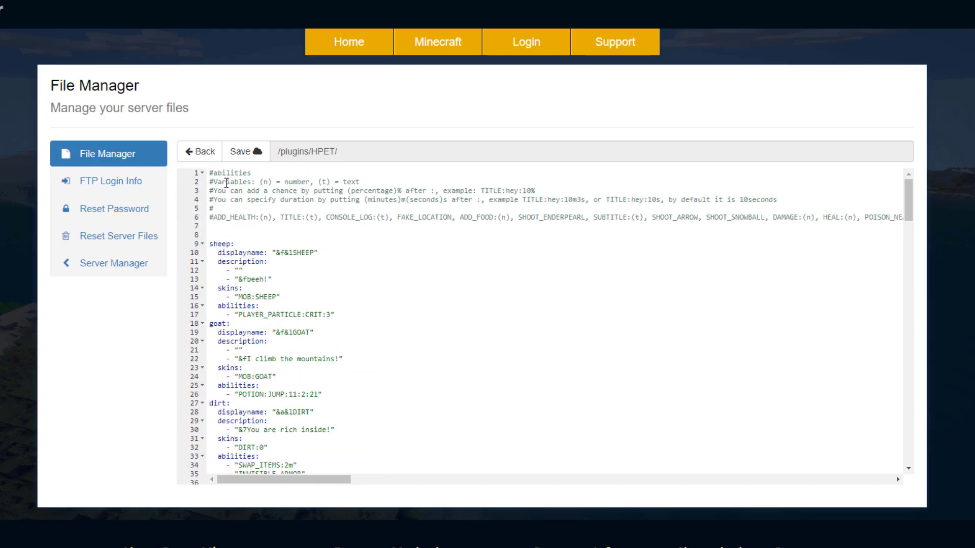
pyautogui.moveTo(226, 183); pyautogui.dragTo(335, 217)
pyautogui.click(335, 218)
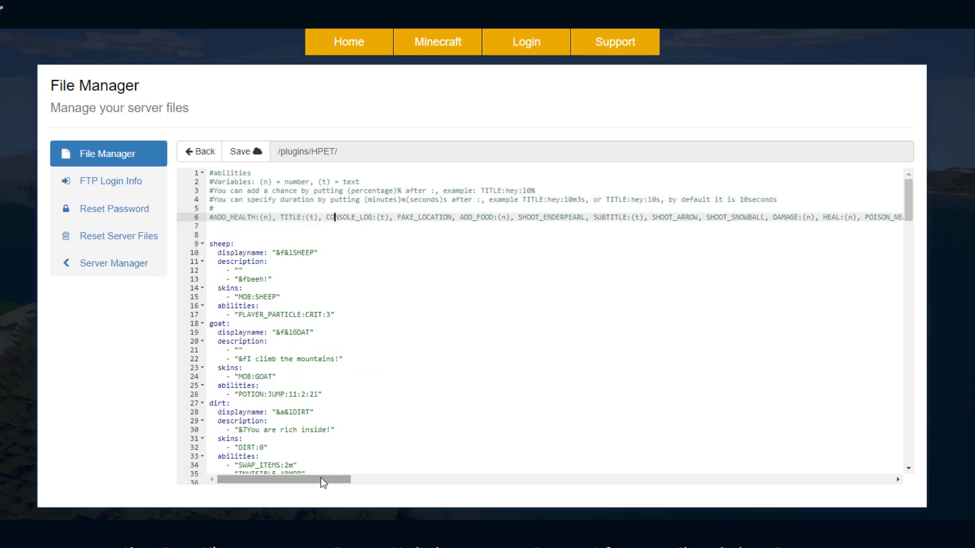
pyautogui.moveTo(320, 479); pyautogui.dragTo(676, 477)
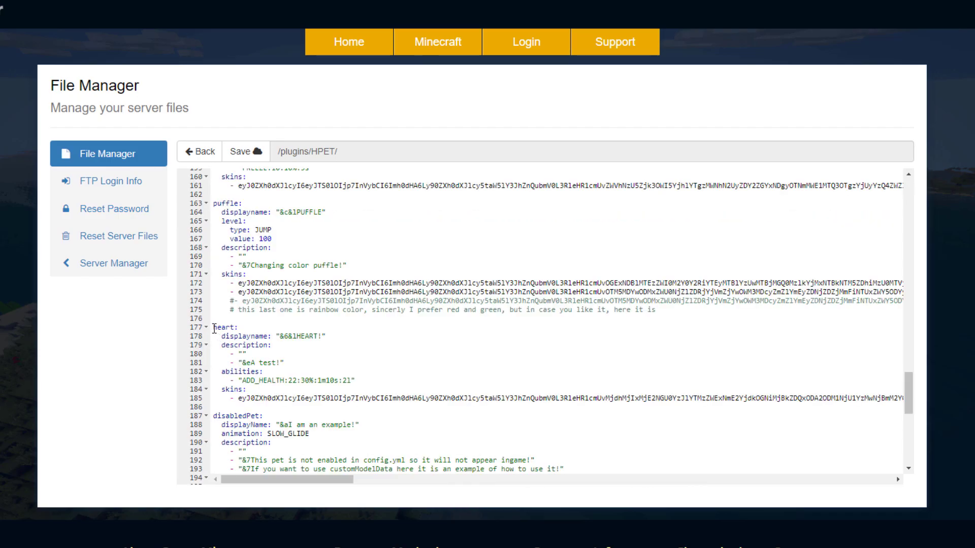
# Step: Duplicate the heart pet's definition in pets.yml, placing the copy directly above the disabledPet entry
pyautogui.moveTo(214, 329); pyautogui.dragTo(328, 399)
pyautogui.hotkey('ctrl', 'c')
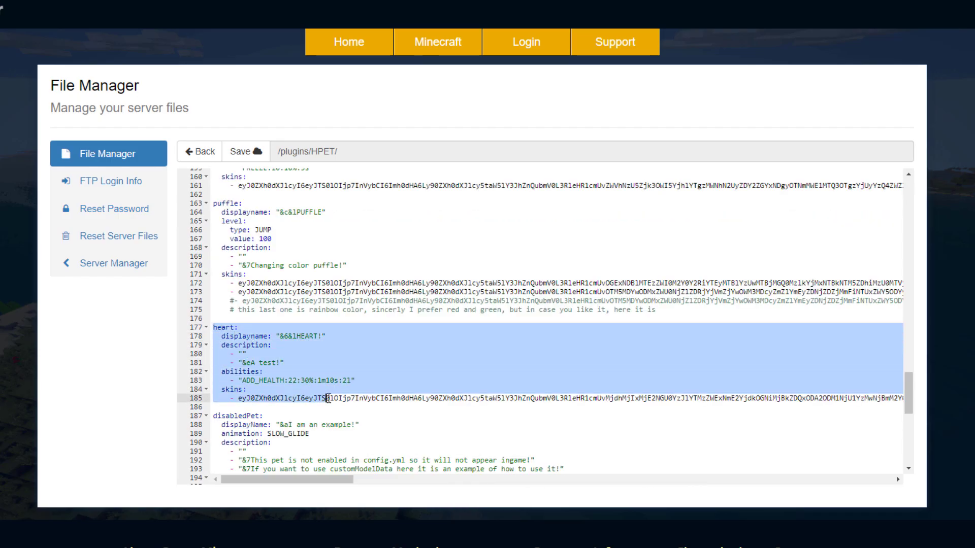
pyautogui.click(295, 407)
pyautogui.press('Return')
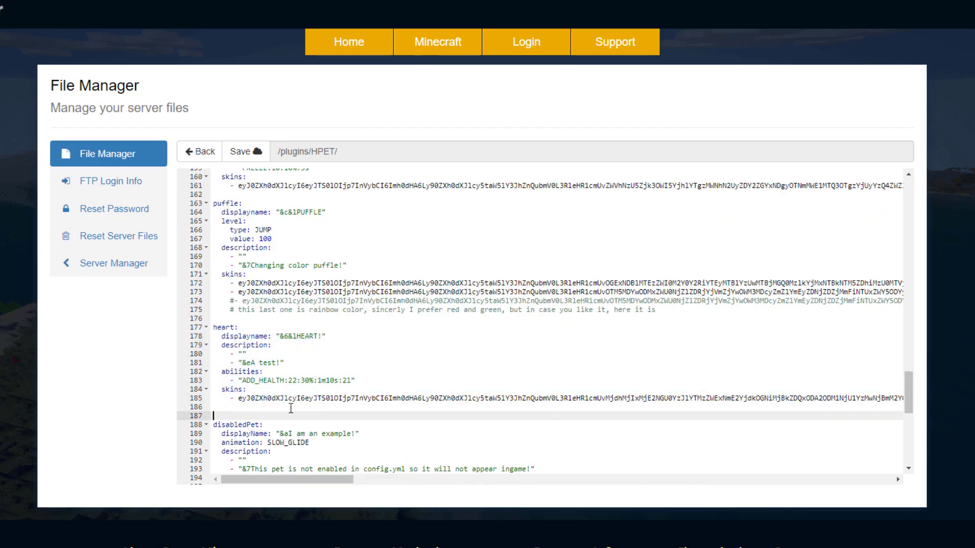
pyautogui.hotkey('ctrl', 'v')
pyautogui.scroll(-4, 257, 415)
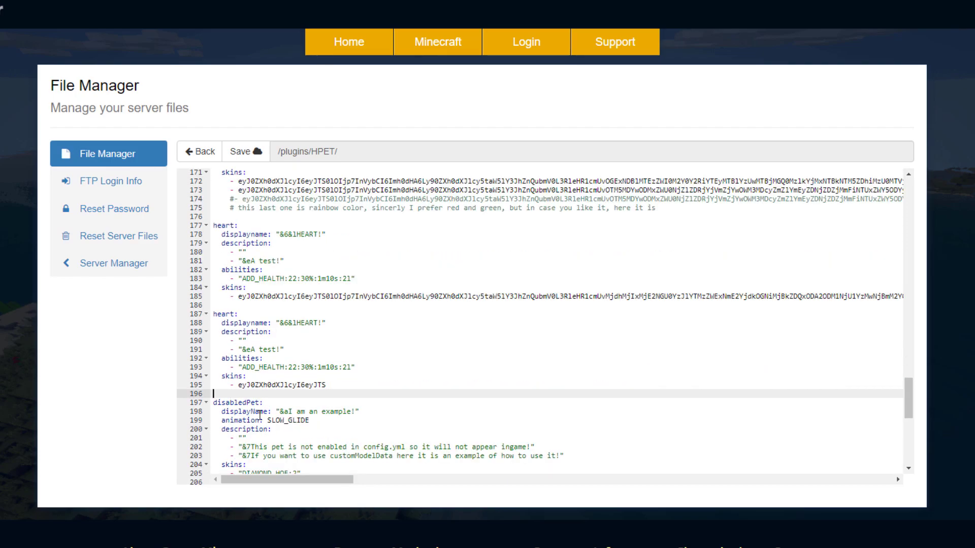
# Step: Rename the copied pet entry to test, with display name "&b&oTEST!" and description "&bA another test!"
pyautogui.click(234, 315)
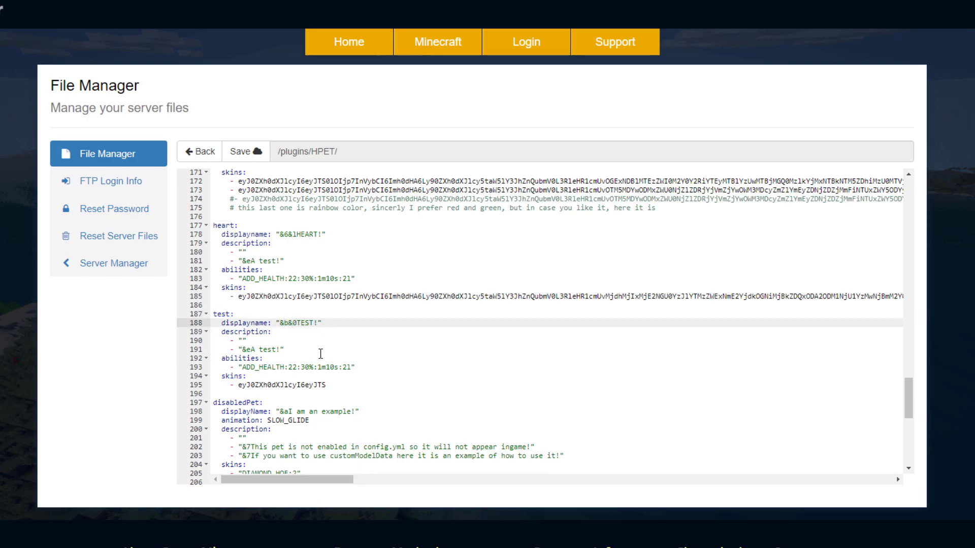
pyautogui.click(255, 350)
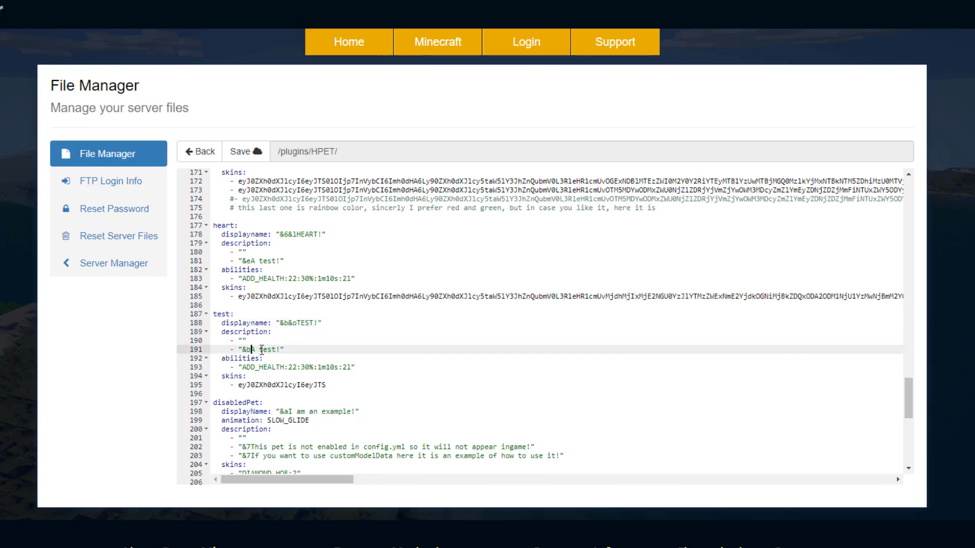
pyautogui.write('nother')
# Step: Replace the test pet's ability with SHOOT_ENDERPEARL copied from the enderman pet, and set its interval to 20s
pyautogui.click(300, 367)
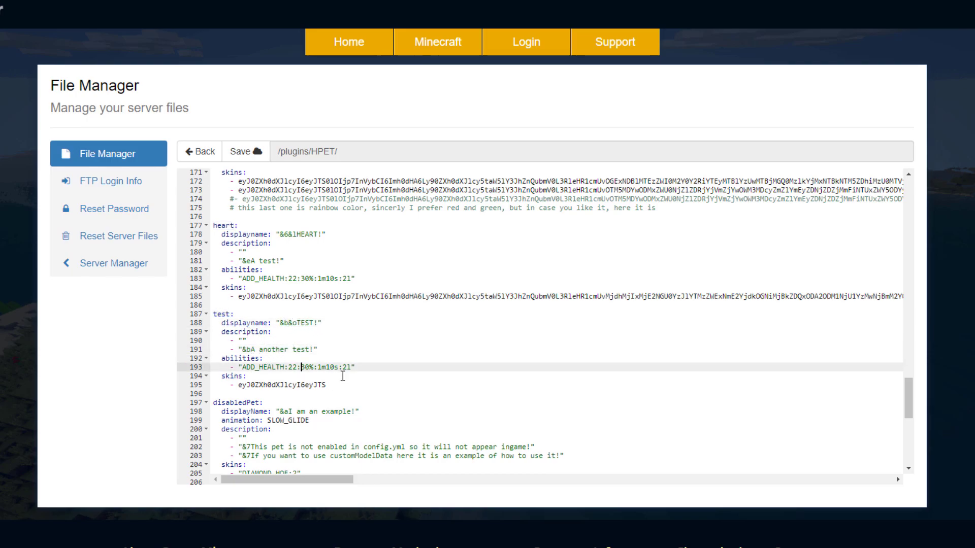
pyautogui.scroll(14, 339, 384)
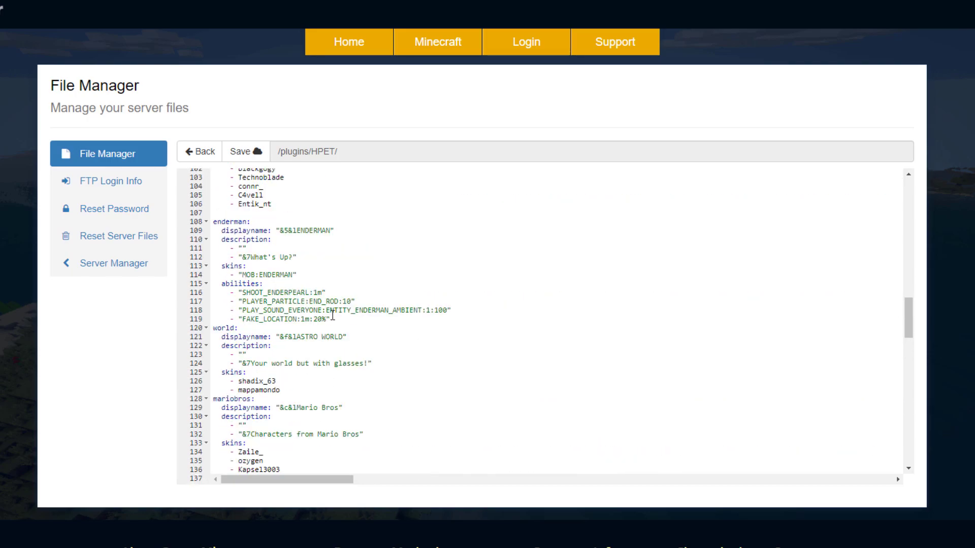
pyautogui.scroll(10, 332, 316)
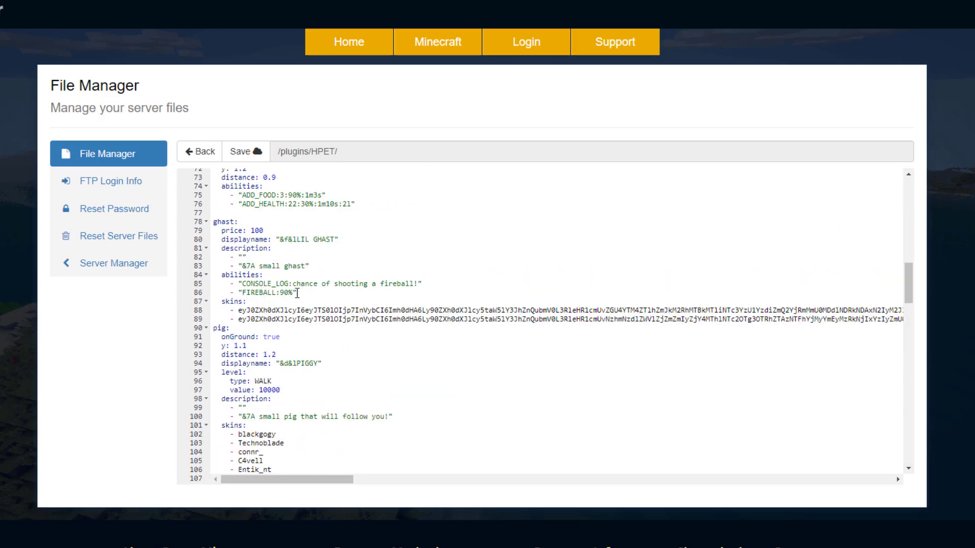
pyautogui.scroll(-7, 309, 315)
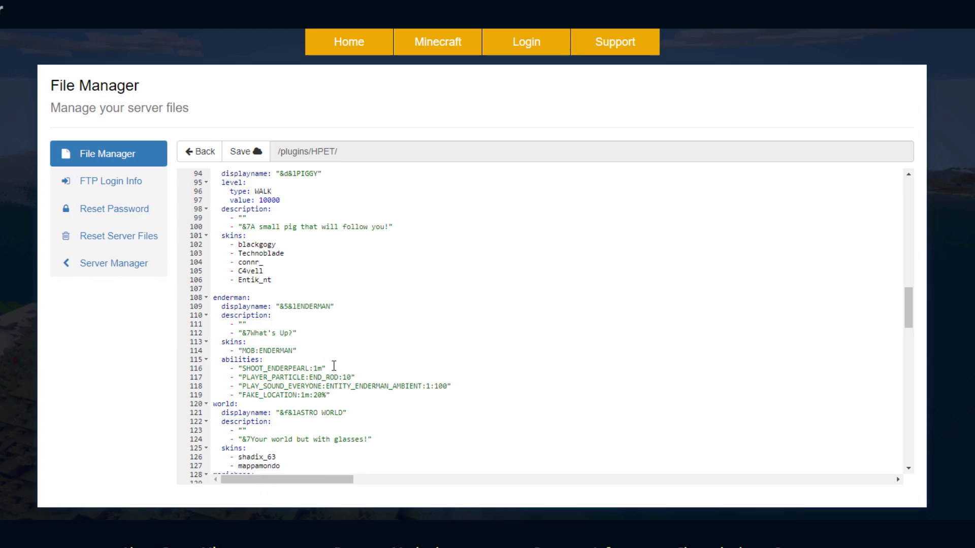
pyautogui.moveTo(333, 368); pyautogui.dragTo(187, 371)
pyautogui.hotkey('ctrl', 'c')
pyautogui.scroll(-15, 317, 374)
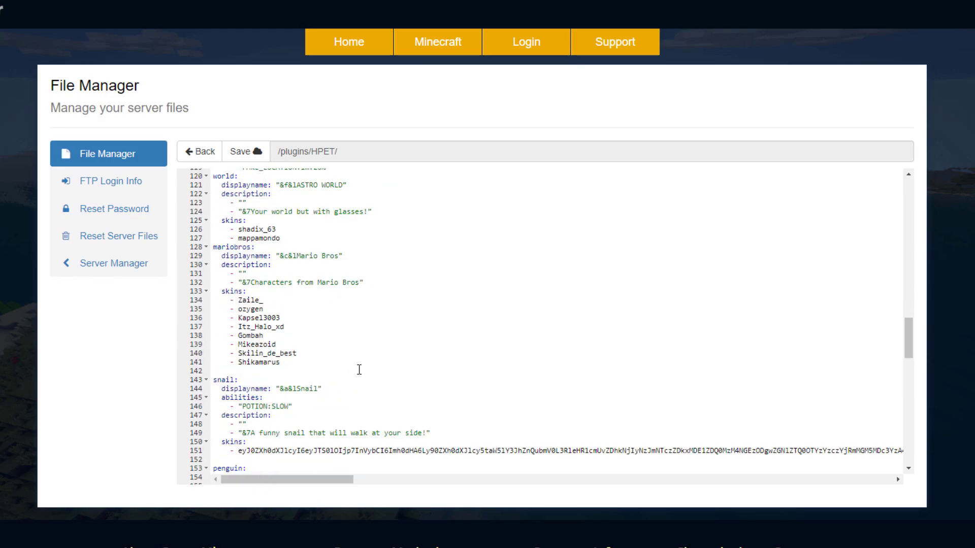
pyautogui.scroll(-10, 352, 369)
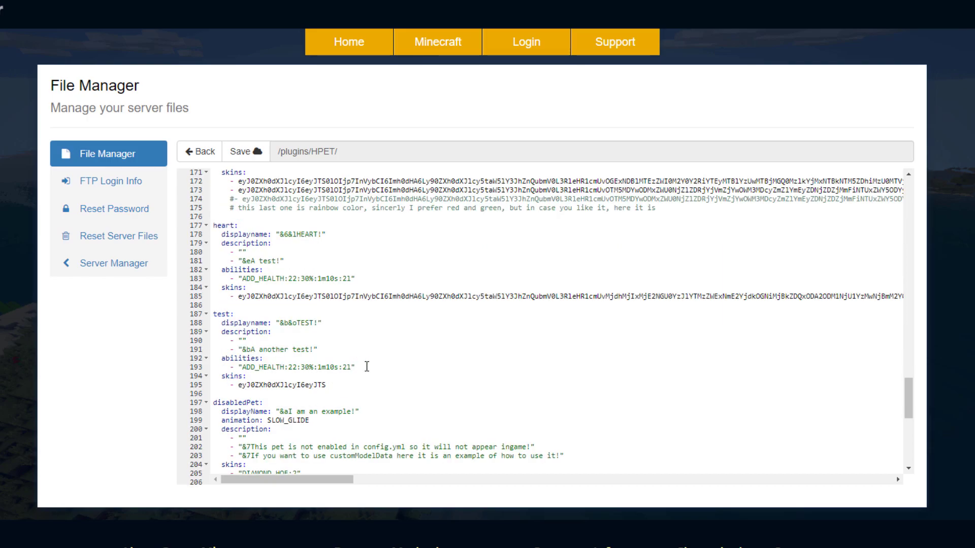
pyautogui.moveTo(367, 366); pyautogui.dragTo(207, 367)
pyautogui.hotkey('ctrl', 'v')
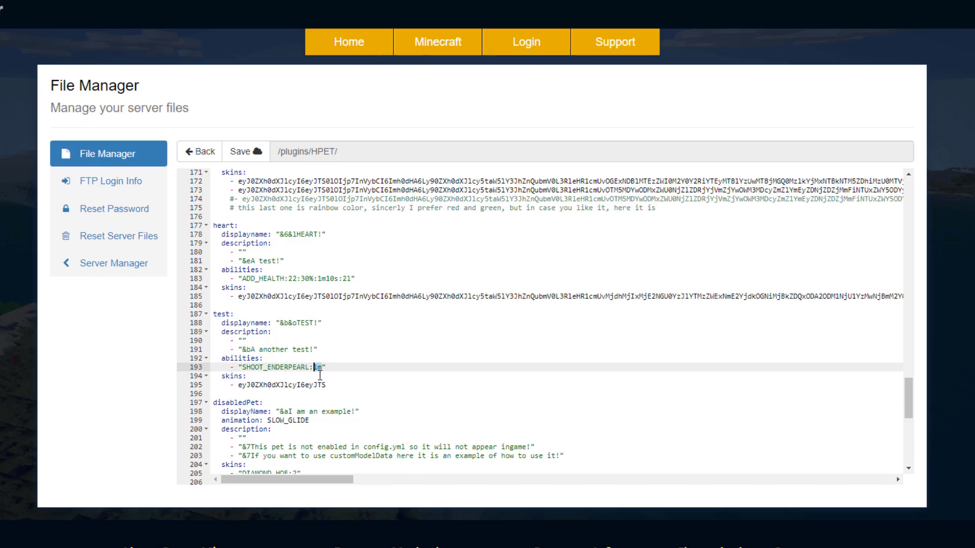
# Step: Select the test pet's skin value for replacement, and open the Emerald Helmet head from page 4 of Minecraft-Heads' custom heads
pyautogui.click(334, 384)
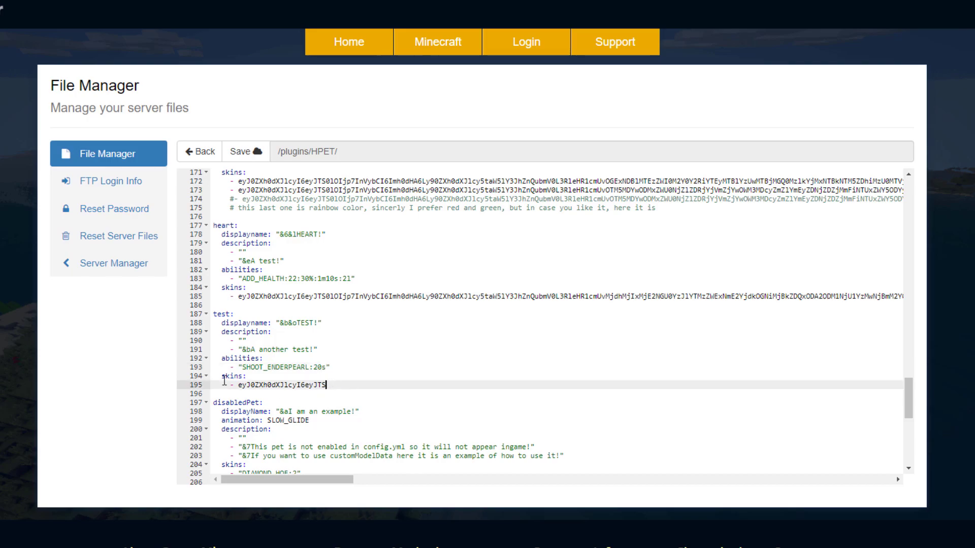
pyautogui.moveTo(328, 385); pyautogui.dragTo(256, 387)
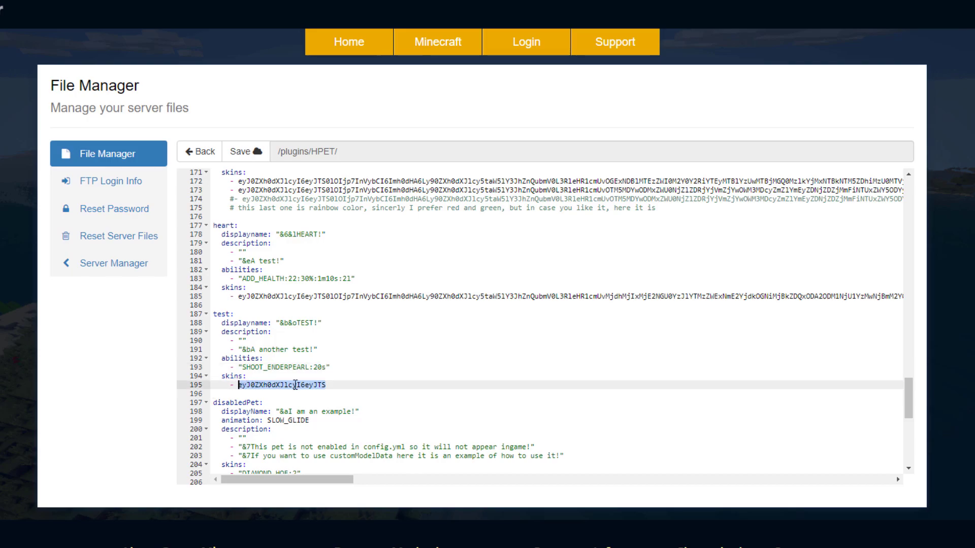
pyautogui.scroll(2, 341, 282)
pyautogui.scroll(-4, 341, 281)
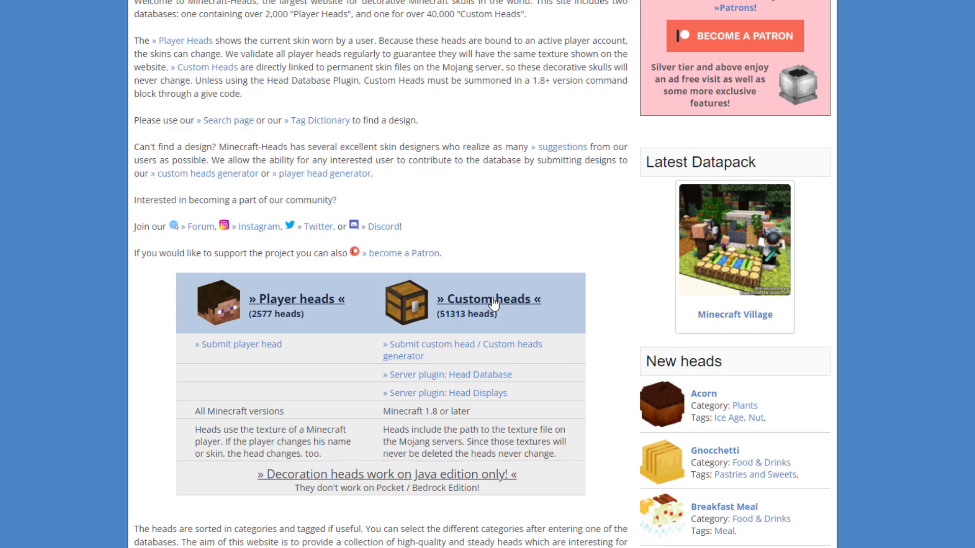
pyautogui.click(493, 303)
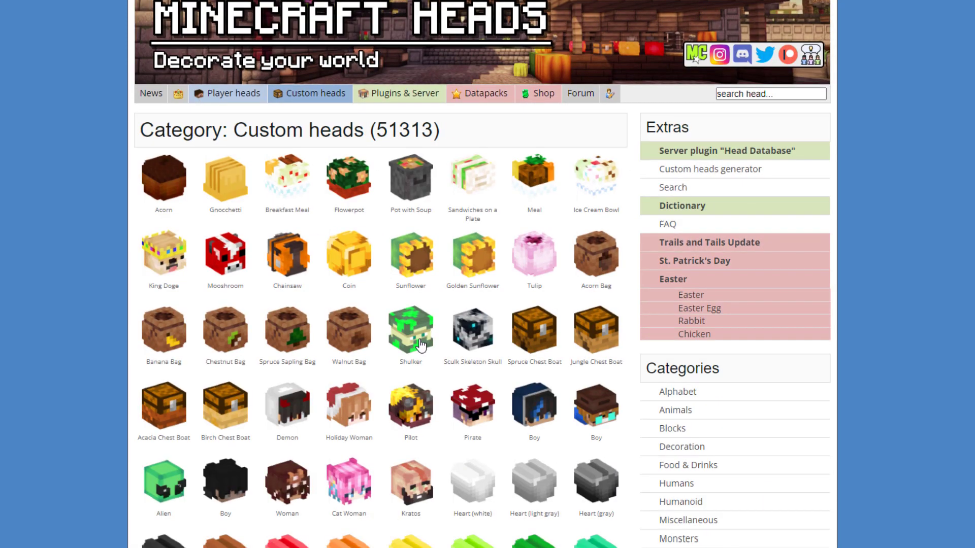
pyautogui.scroll(-5, 516, 359)
pyautogui.scroll(-1, 558, 350)
pyautogui.scroll(-4, 611, 340)
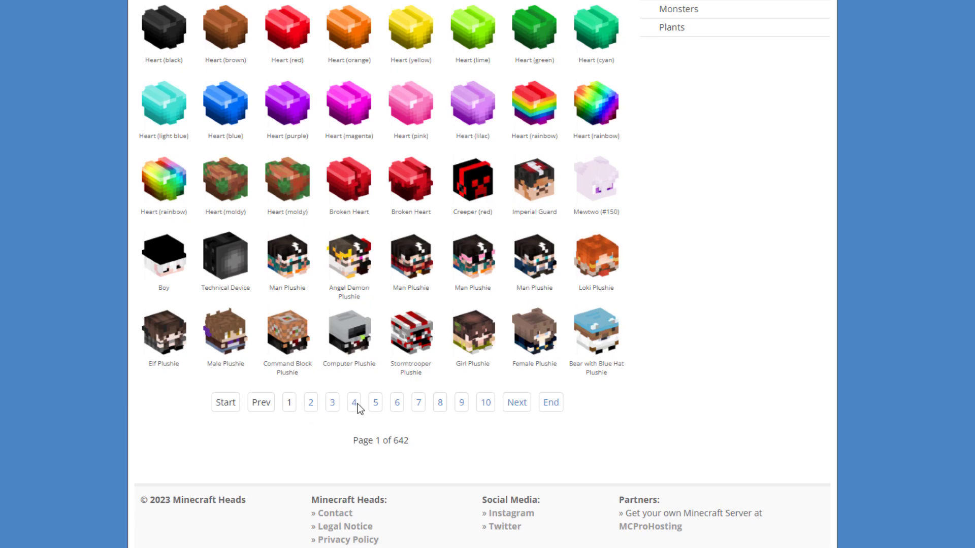
pyautogui.click(354, 403)
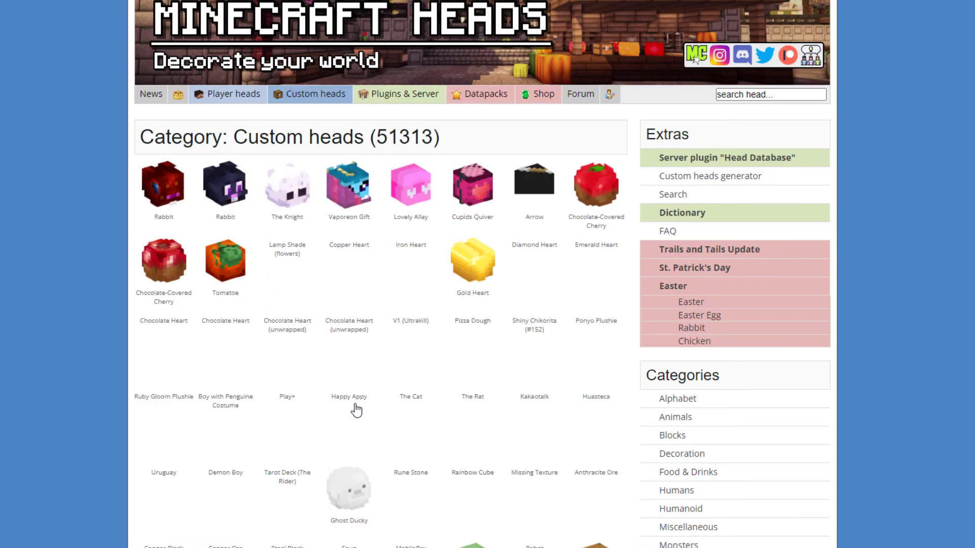
pyautogui.click(598, 378)
# Step: Copy the Emerald Helmet's Value string, paste it as the test pet's skin in pets.yml and save the file
pyautogui.scroll(-10, 477, 319)
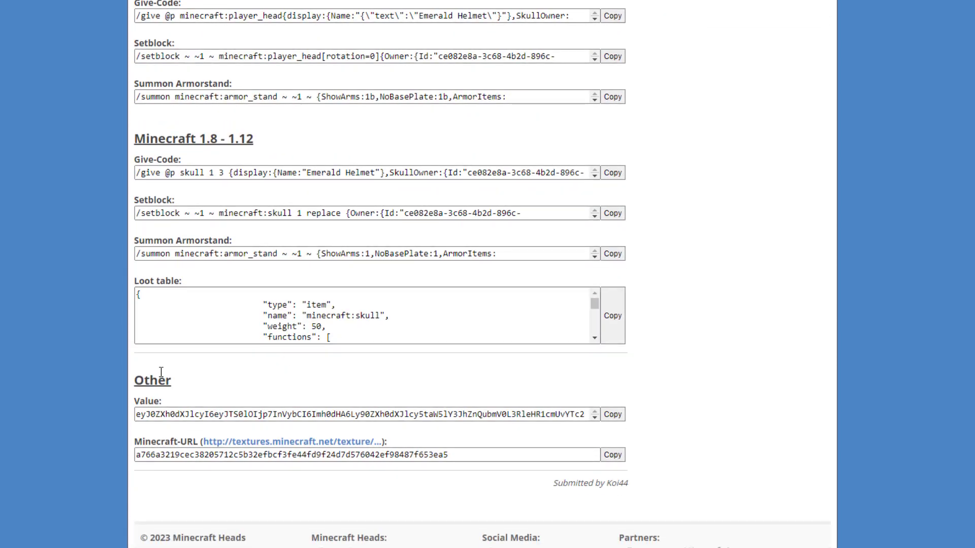
pyautogui.click(156, 414)
pyautogui.click(615, 416)
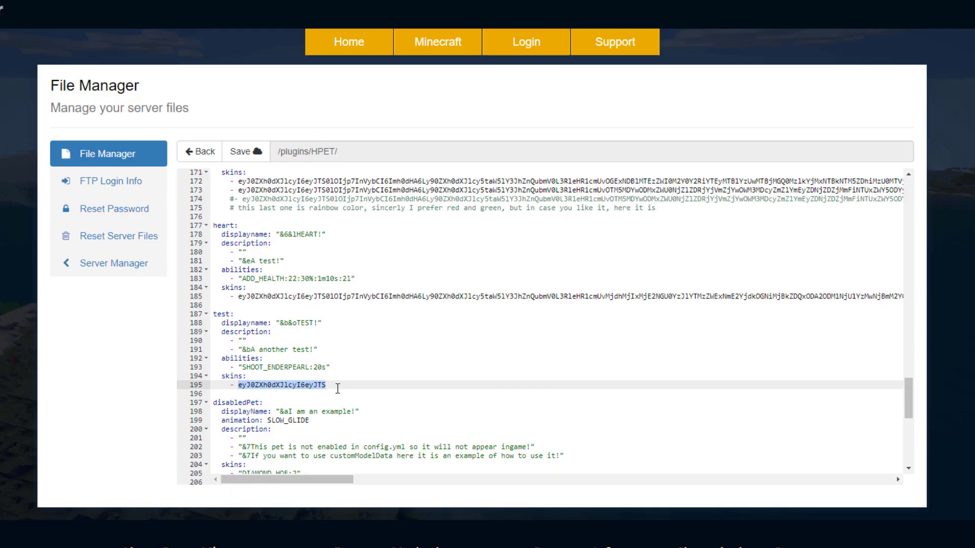
pyautogui.hotkey('ctrl', 'v')
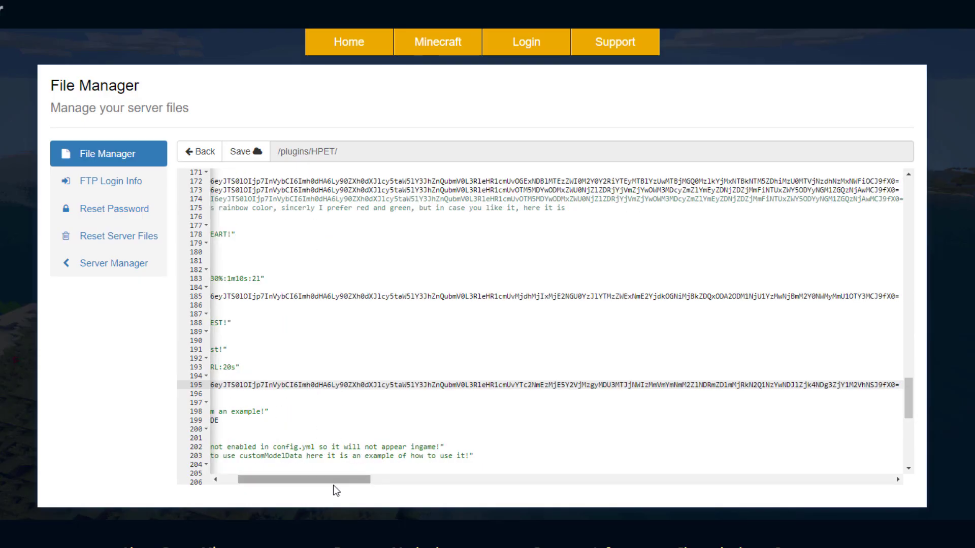
pyautogui.moveTo(359, 480); pyautogui.dragTo(341, 480)
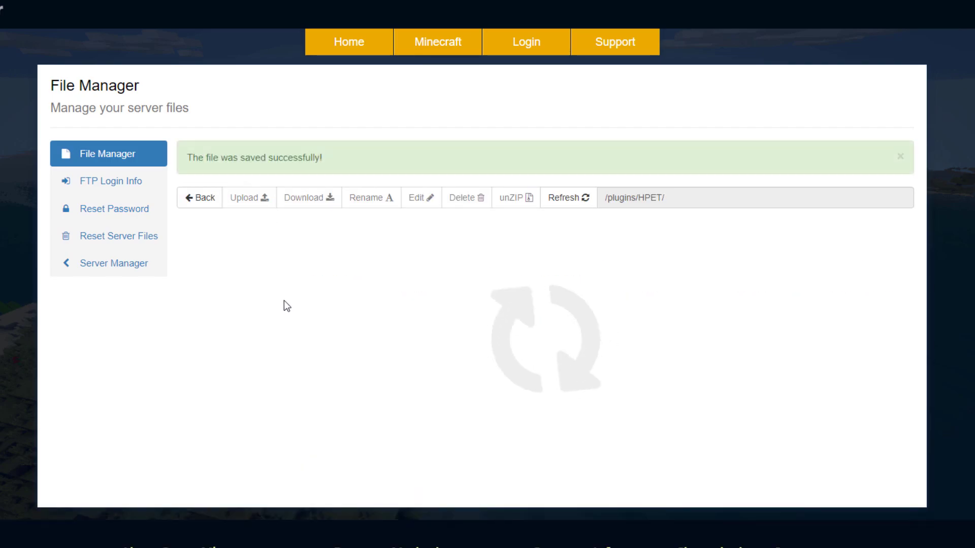
# Step: Open config.yml and add "- test" below heart in the enabledPets list
pyautogui.click(249, 255)
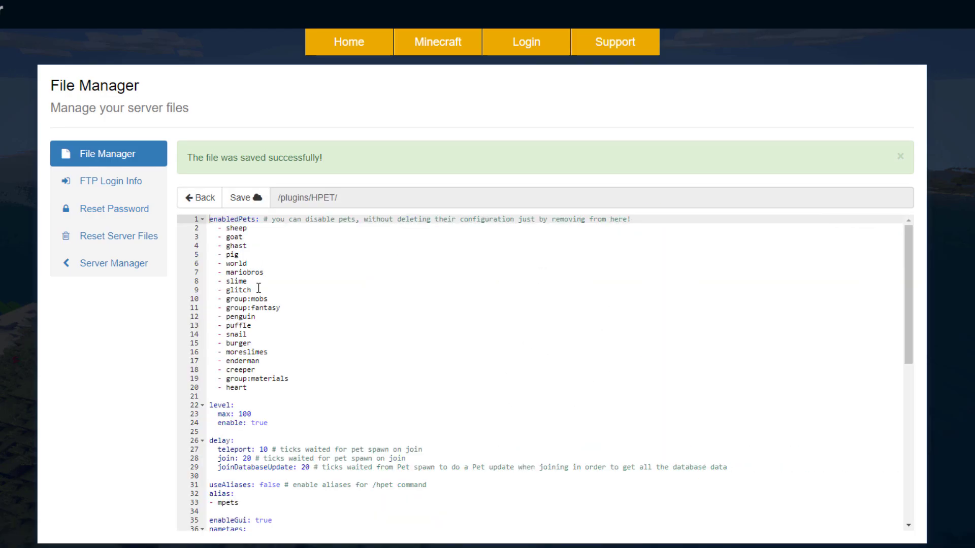
pyautogui.click(254, 388)
pyautogui.press('Return')
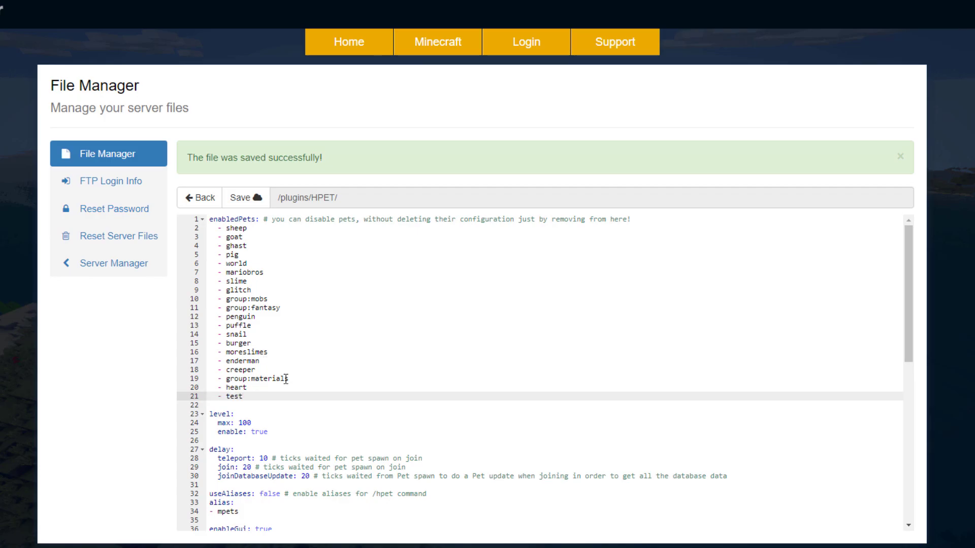
pyautogui.write('- test')
# Step: Examine the remaining config.yml settings, including the spawn delays, nametags, pet groups and disabledWorlds
pyautogui.scroll(-3, 297, 391)
pyautogui.scroll(-1, 296, 394)
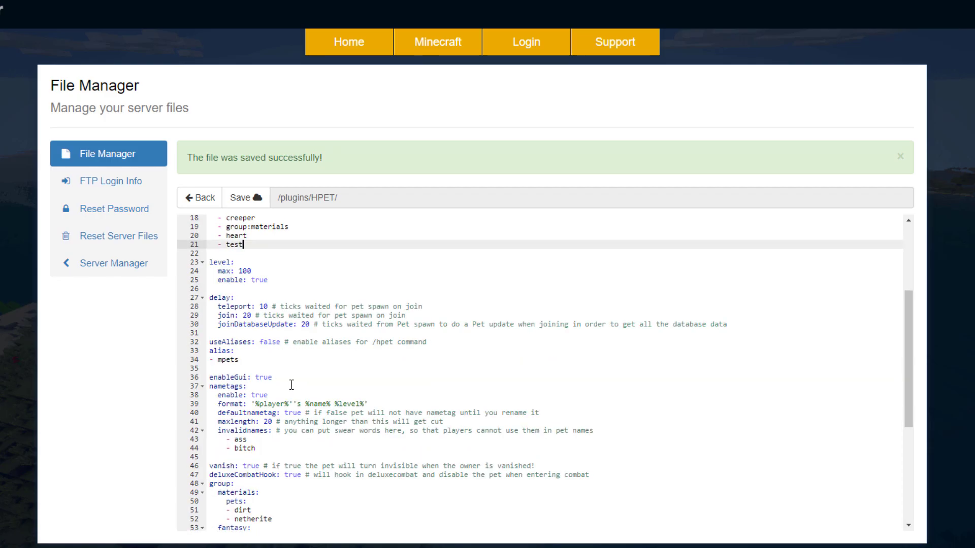
pyautogui.moveTo(217, 306); pyautogui.dragTo(276, 306)
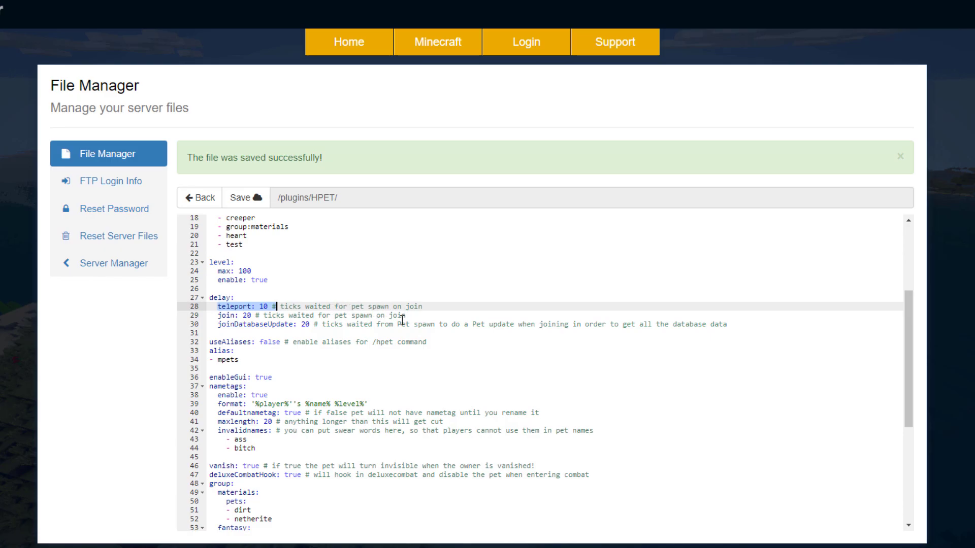
pyautogui.click(272, 316)
pyautogui.scroll(-5, 250, 317)
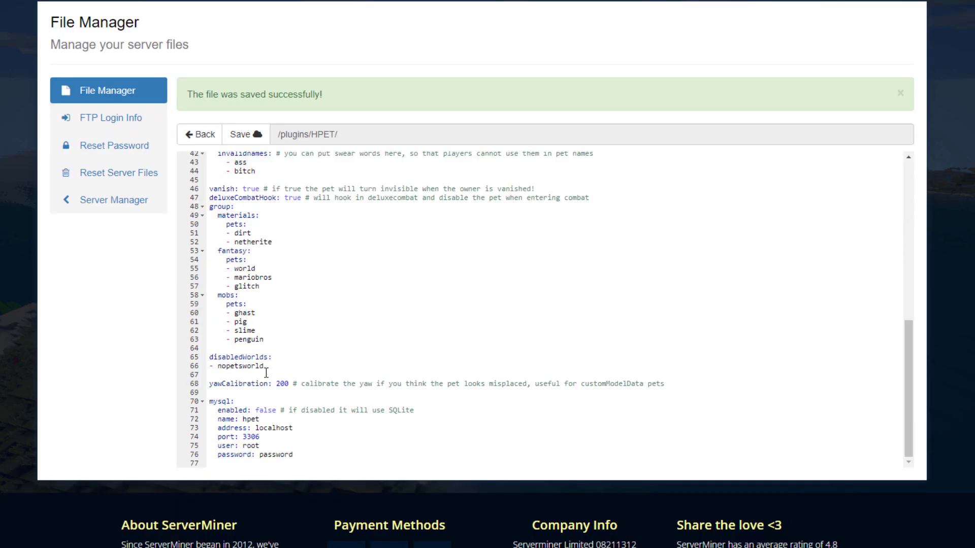
pyautogui.moveTo(263, 366); pyautogui.dragTo(208, 359)
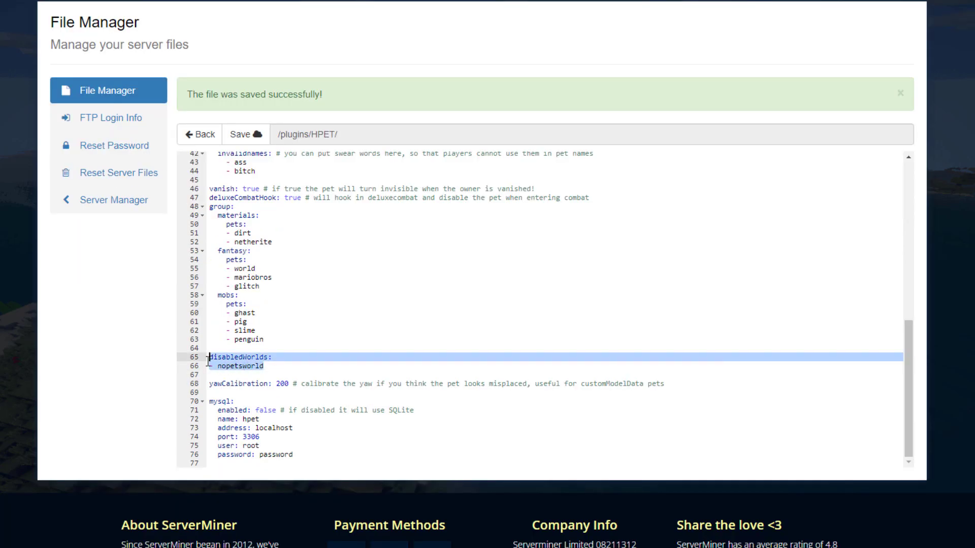
pyautogui.click(249, 371)
# Step: Save config.yml, switch to Minecraft and reload the HPET configuration by command
pyautogui.click(252, 135)
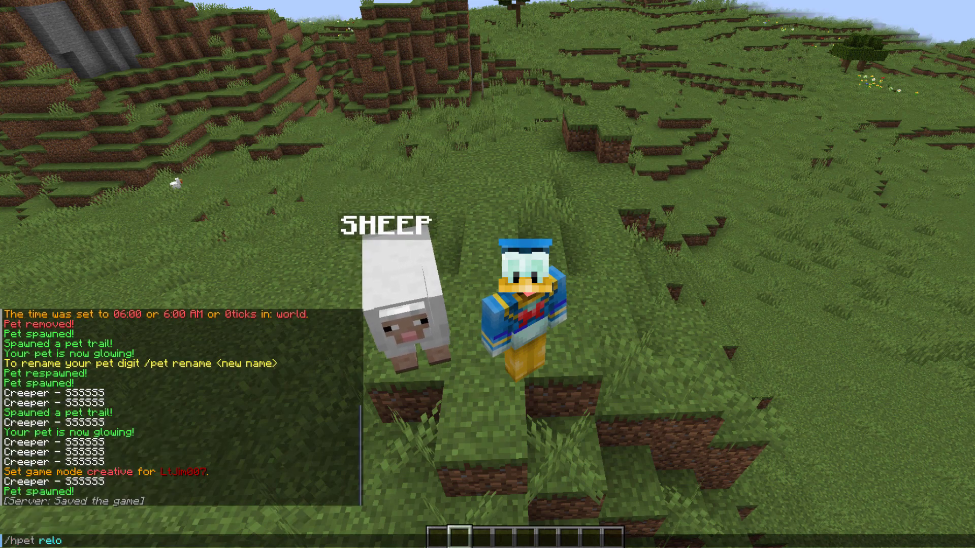
pyautogui.write('ad')
pyautogui.press('Return')
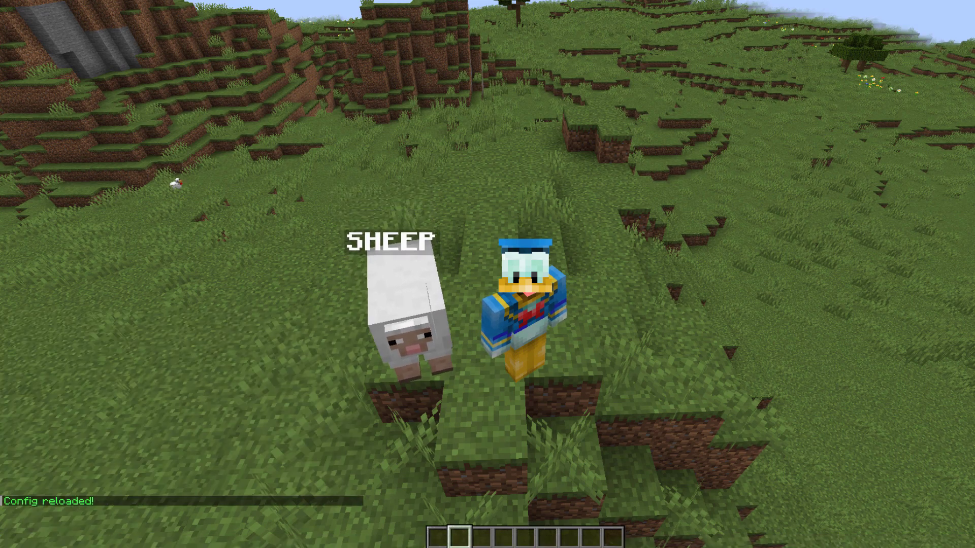
# Step: Open the pets menu with the /hpet command and spawn the TEST! pet
pyautogui.press('/')
pyautogui.write('hpet')
pyautogui.press('Return')
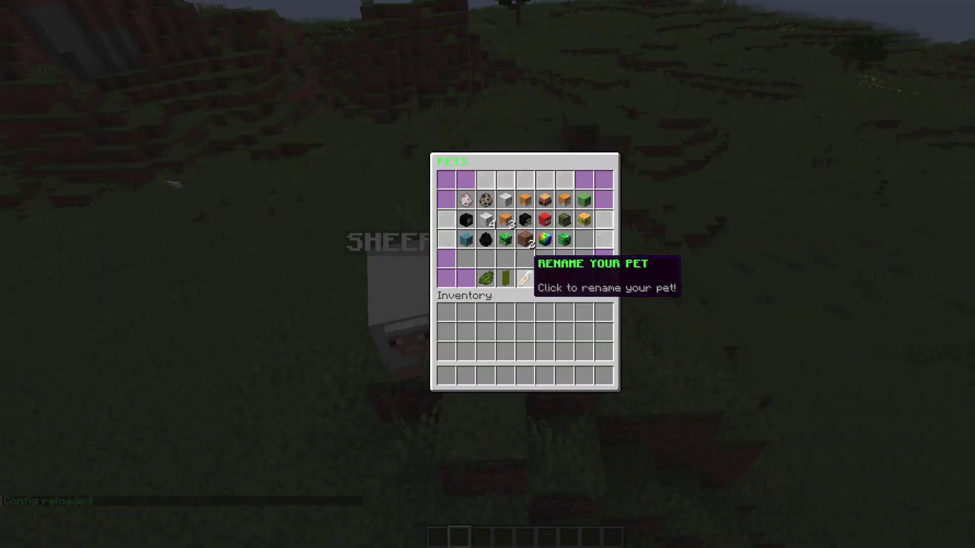
pyautogui.click(565, 240)
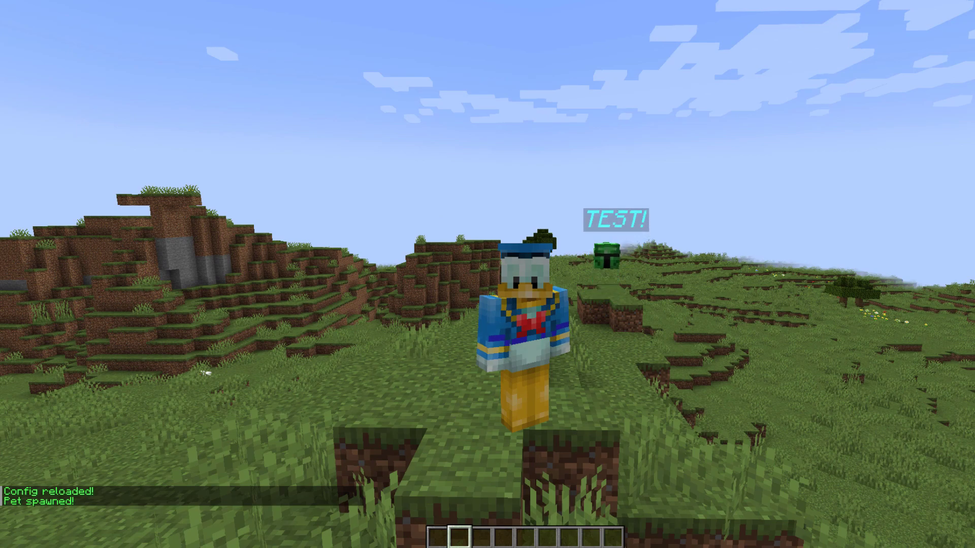
# Step: Bring up the pets menu again, respawn the TEST! pet and walk around with it
pyautogui.press('t')
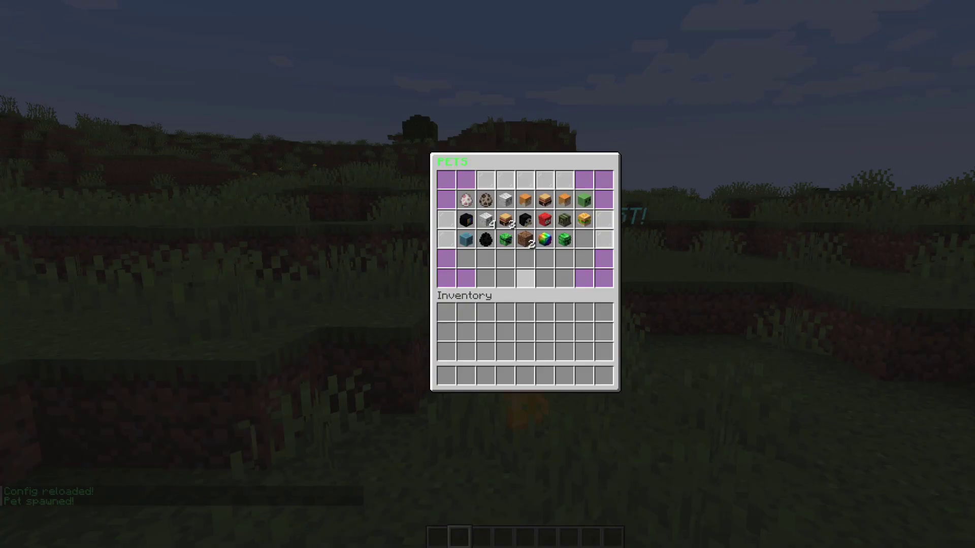
pyautogui.click(565, 239)
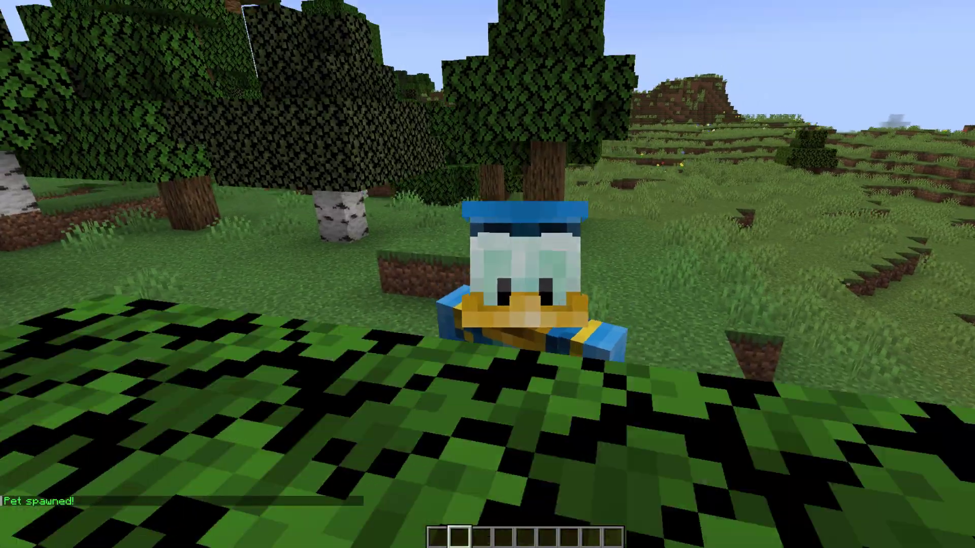
pyautogui.press('w')
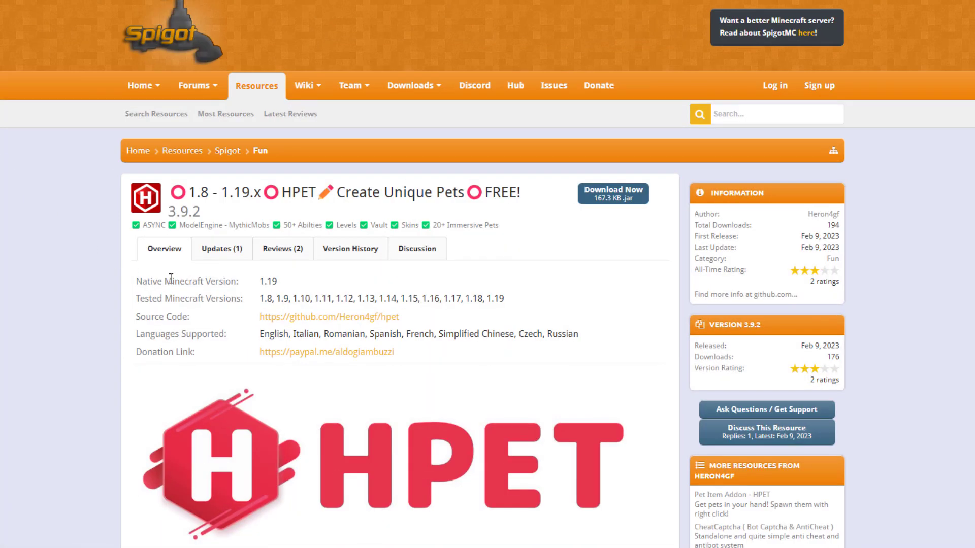
# Step: Look through the HPET overview on its Spigot page, from the introduction to the feature descriptions such as animations, skins and level system
pyautogui.scroll(-15, 123, 293)
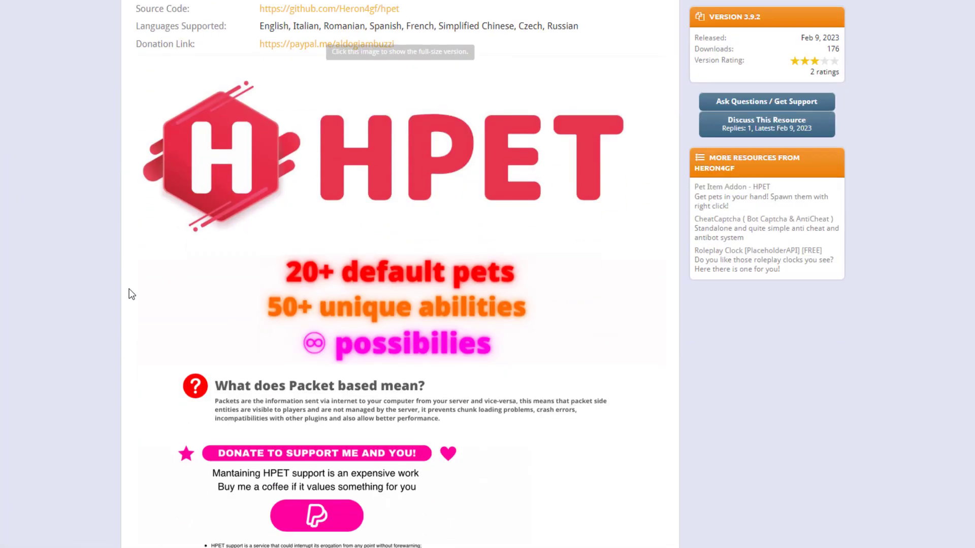
pyautogui.scroll(-14, 105, 297)
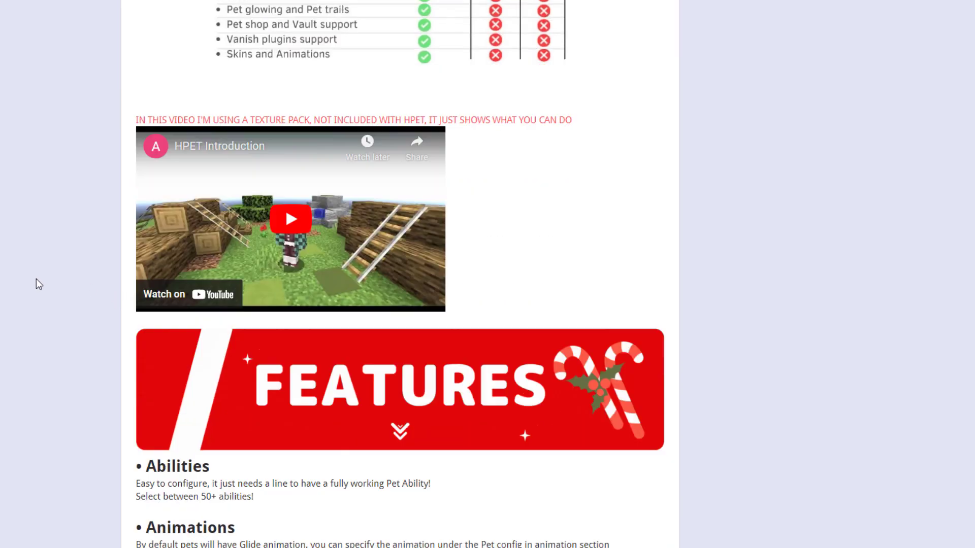
pyautogui.scroll(-3, 183, 282)
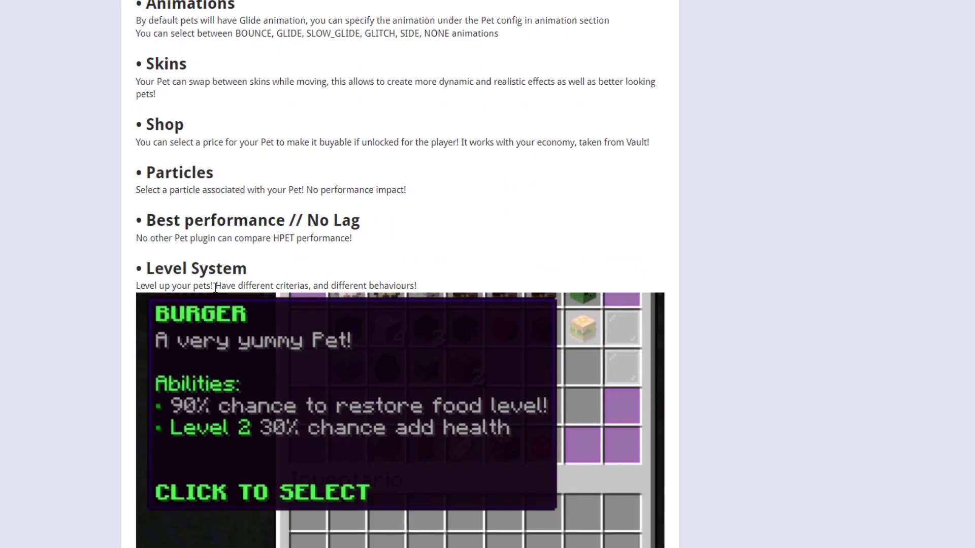
pyautogui.scroll(-3, 217, 292)
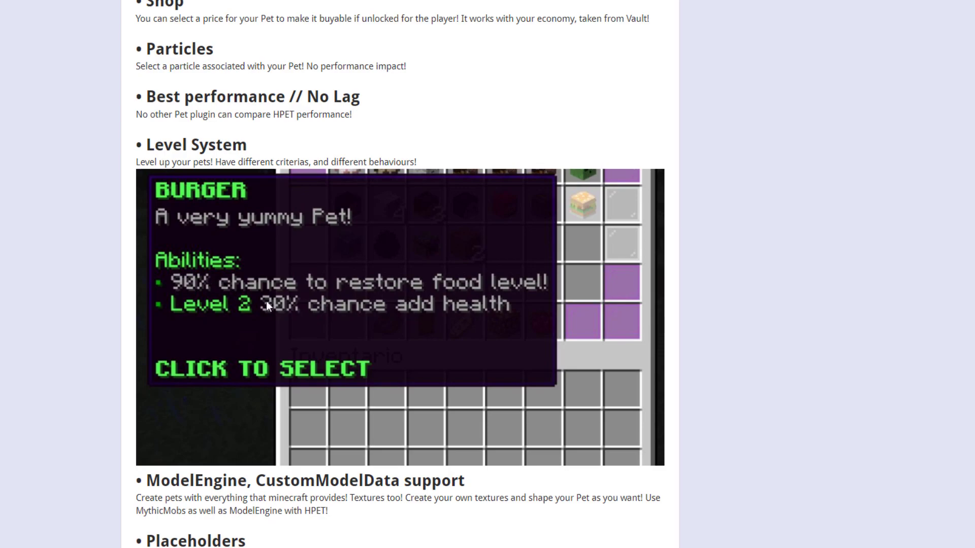
# Step: Examine HPET's dependencies, supported plugins, addons and example pets GUI on the Spigot page, and return to the page's beginning
pyautogui.scroll(-7, 237, 315)
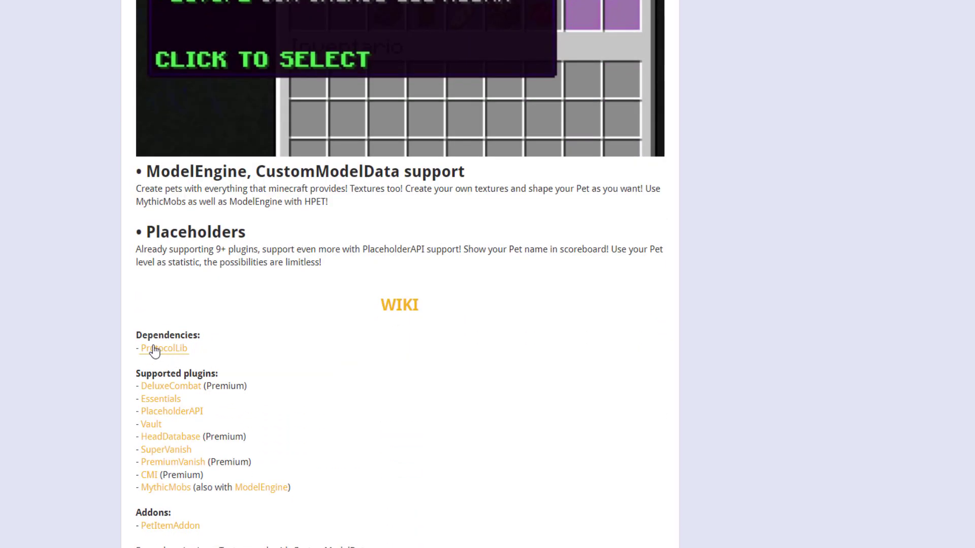
pyautogui.scroll(-1, 201, 354)
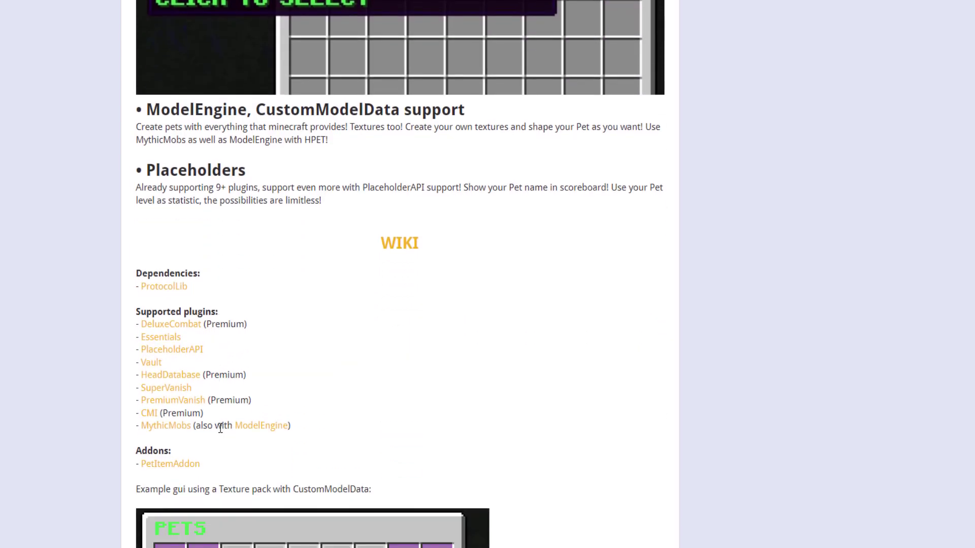
pyautogui.moveTo(220, 427); pyautogui.dragTo(133, 333)
pyautogui.click(338, 364)
pyautogui.scroll(-5, 337, 363)
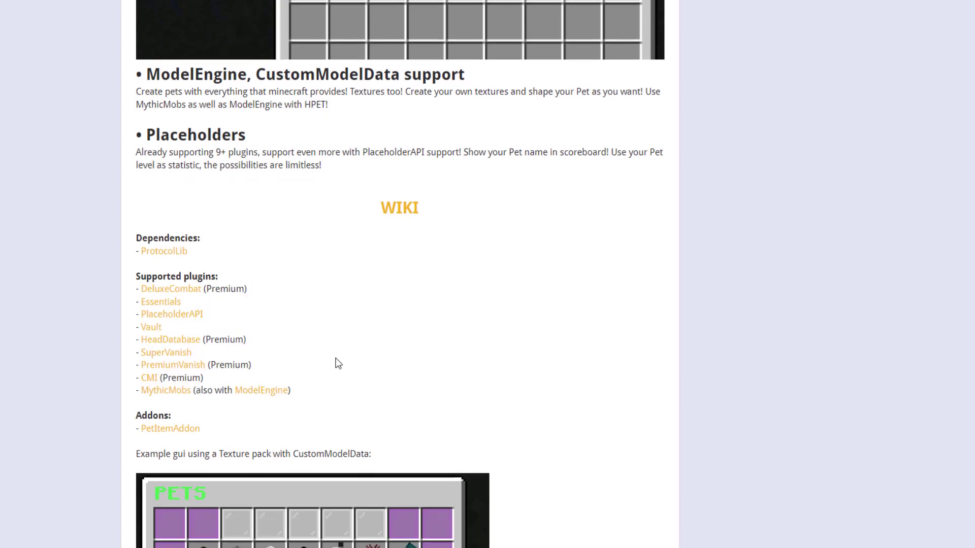
pyautogui.scroll(1, 275, 298)
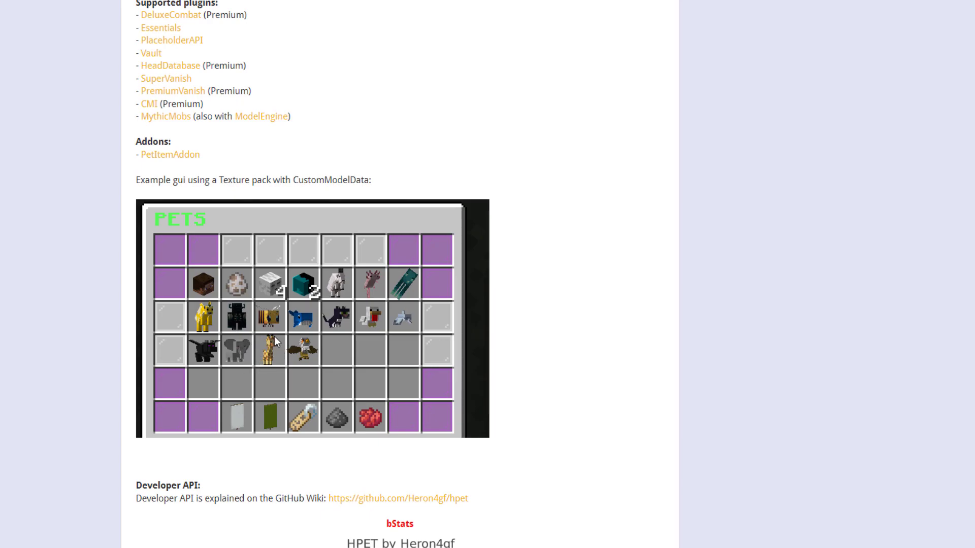
pyautogui.scroll(1, 279, 343)
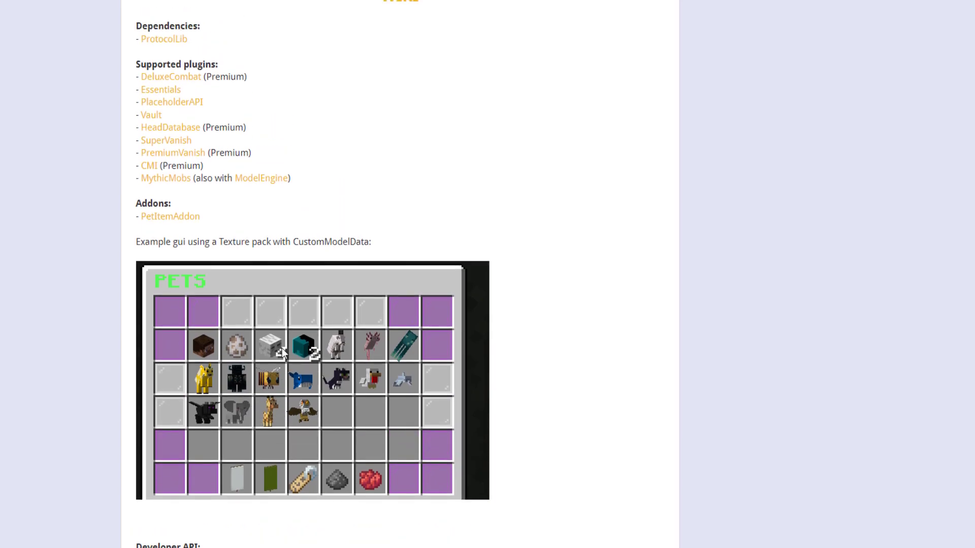
pyautogui.scroll(10, 646, 353)
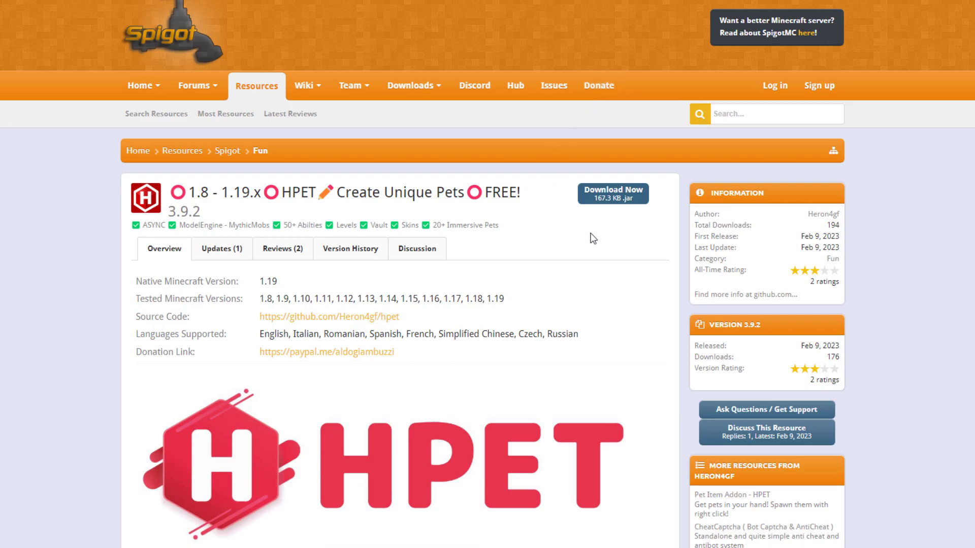